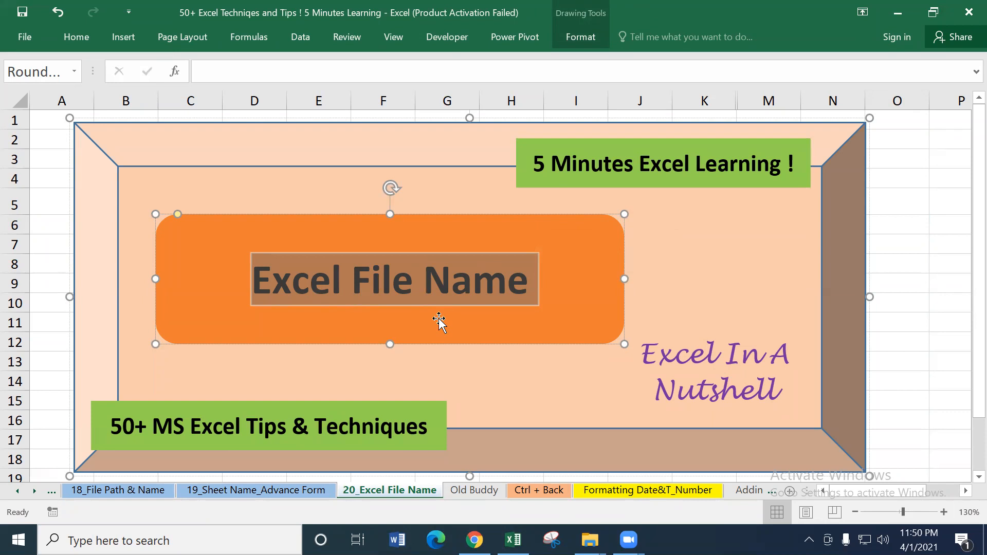
- Open the Old Buddy sheet and check the contents of cells A8, A6 and A10
{"action": "left_click", "coordinate": [469, 491]}
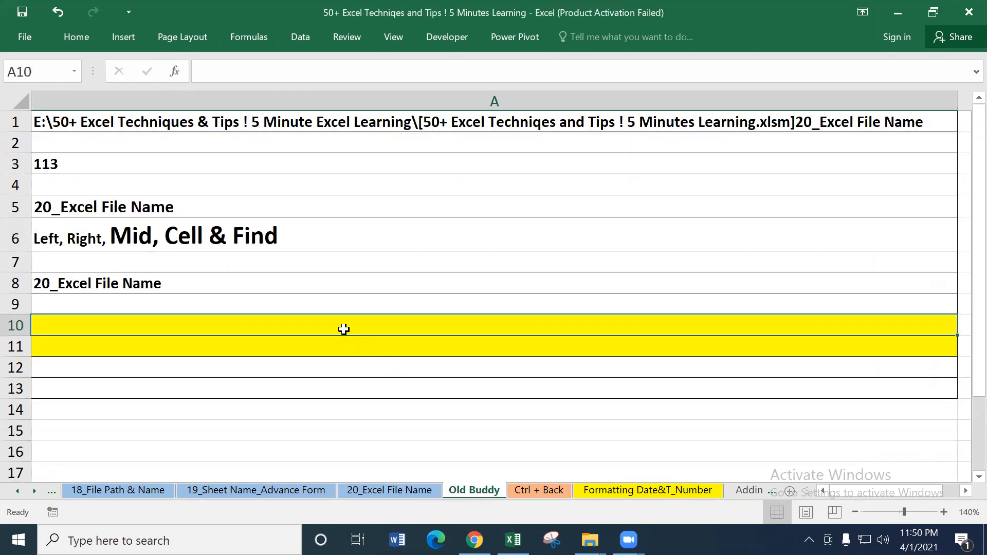
{"action": "left_click", "coordinate": [121, 285]}
{"action": "left_click", "coordinate": [160, 235]}
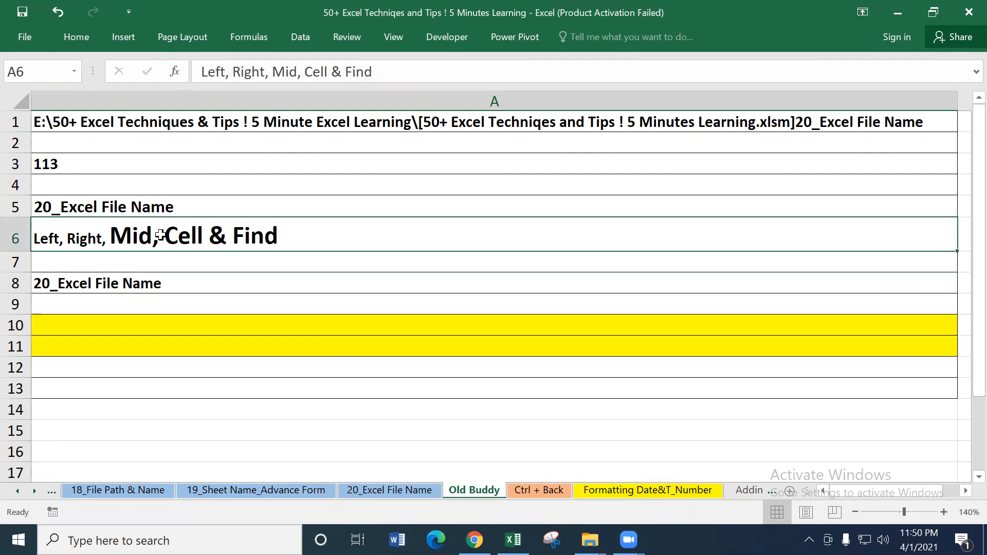
{"action": "left_click", "coordinate": [238, 328]}
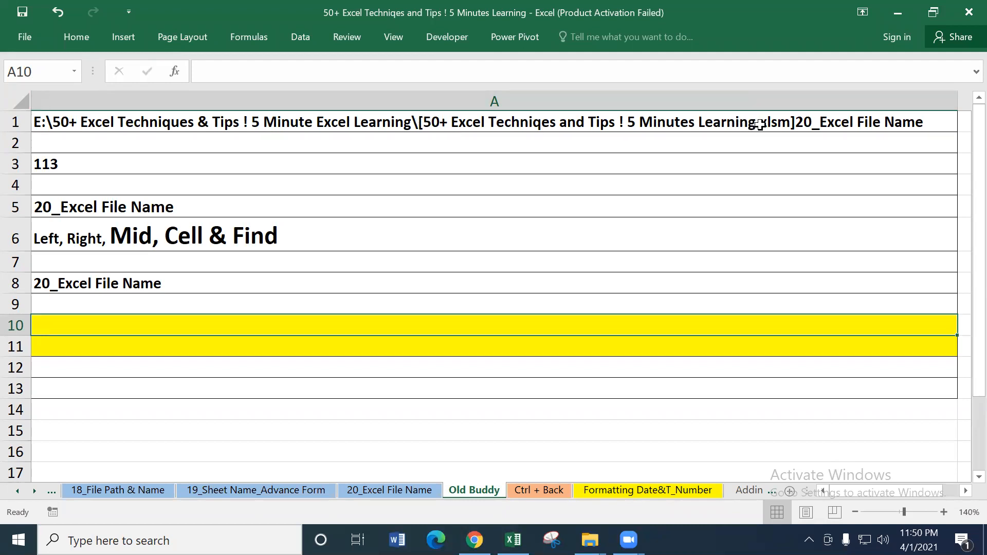
- Replace the formula in A3 with =FIND("[",A1) to locate the opening bracket in the file path
{"action": "left_click", "coordinate": [59, 165]}
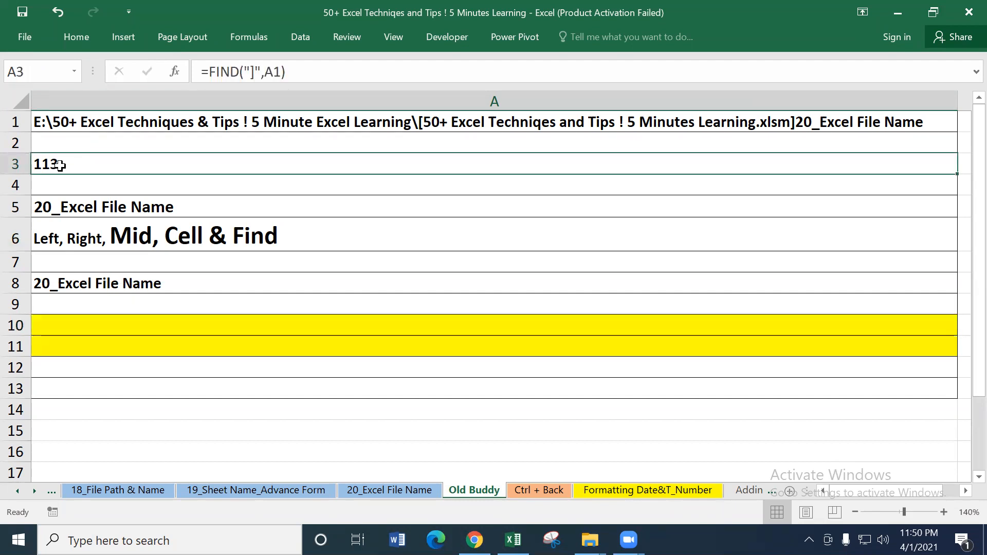
{"action": "type", "text": "=fin"}
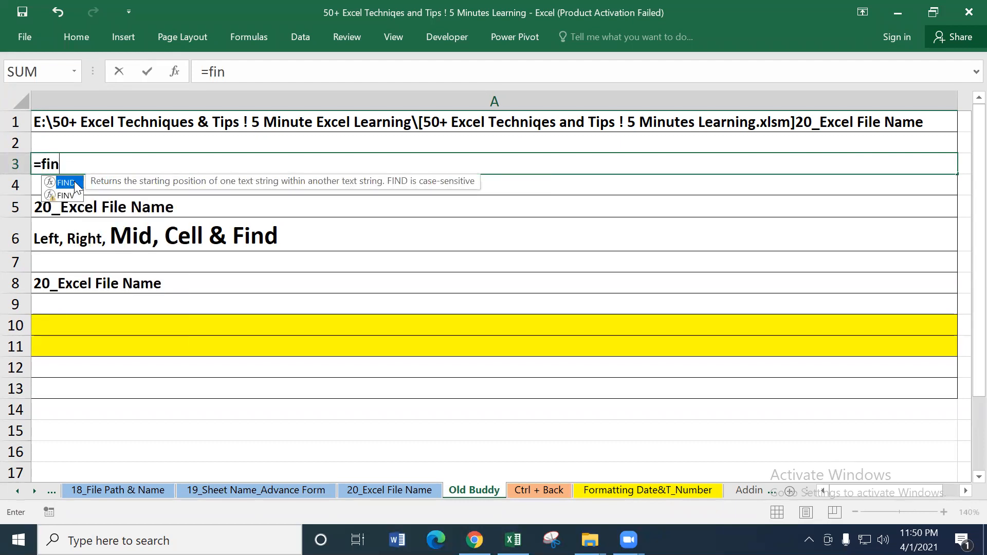
{"action": "double_click", "coordinate": [69, 184]}
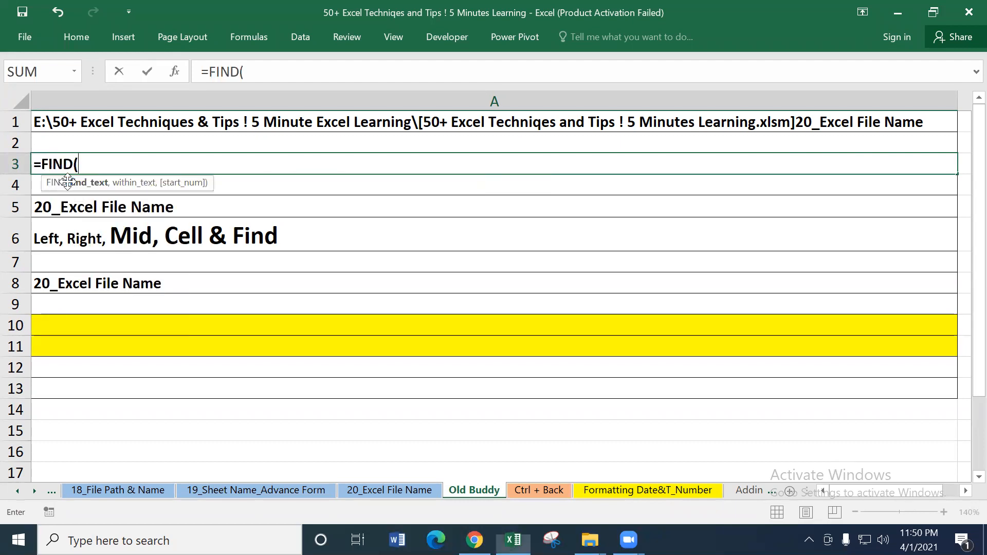
{"action": "left_click", "coordinate": [144, 122]}
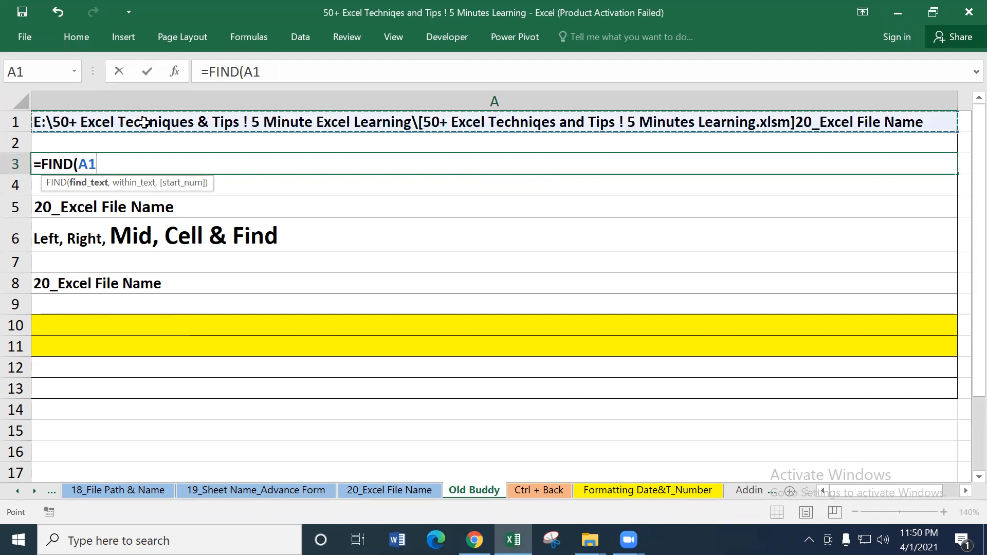
{"action": "key", "text": "BackSpace"}
{"action": "key", "text": "BackSpace"}
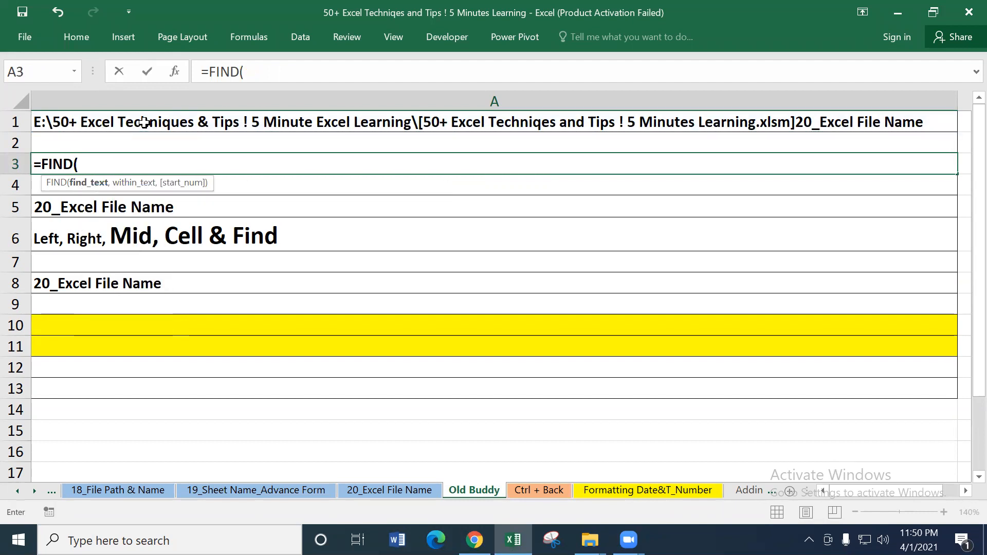
{"action": "type", "text": "\"[\","}
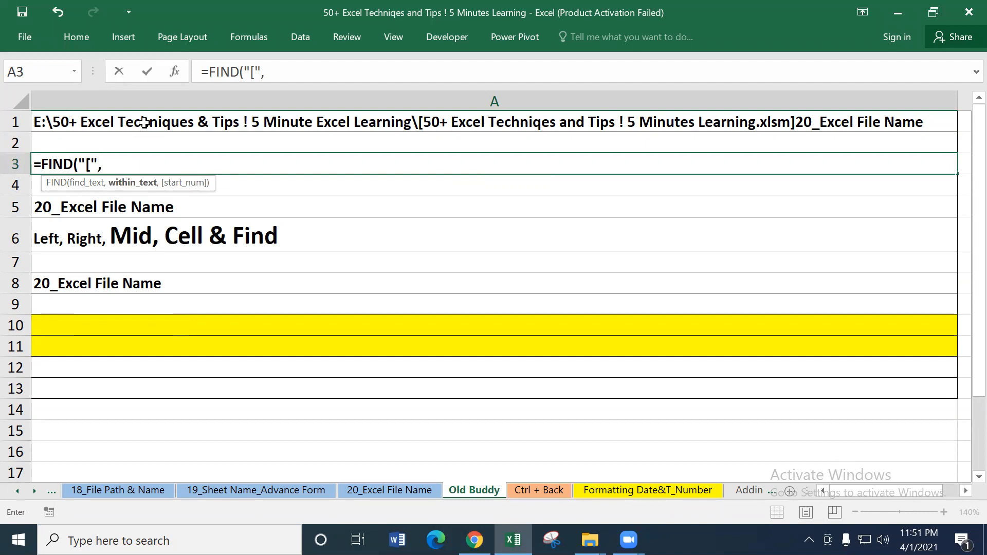
{"action": "left_click", "coordinate": [145, 121]}
{"action": "type", "text": ")"}
{"action": "key", "text": "Return"}
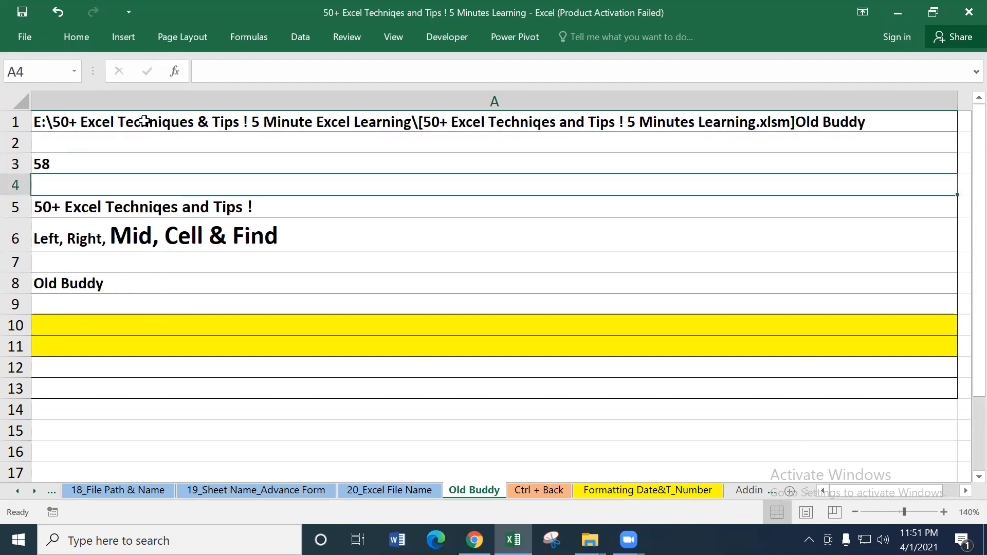
- Extend the formula in A3 to =FIND("[",A1)+1 so it points to the first character of the file name
{"action": "left_click", "coordinate": [83, 162]}
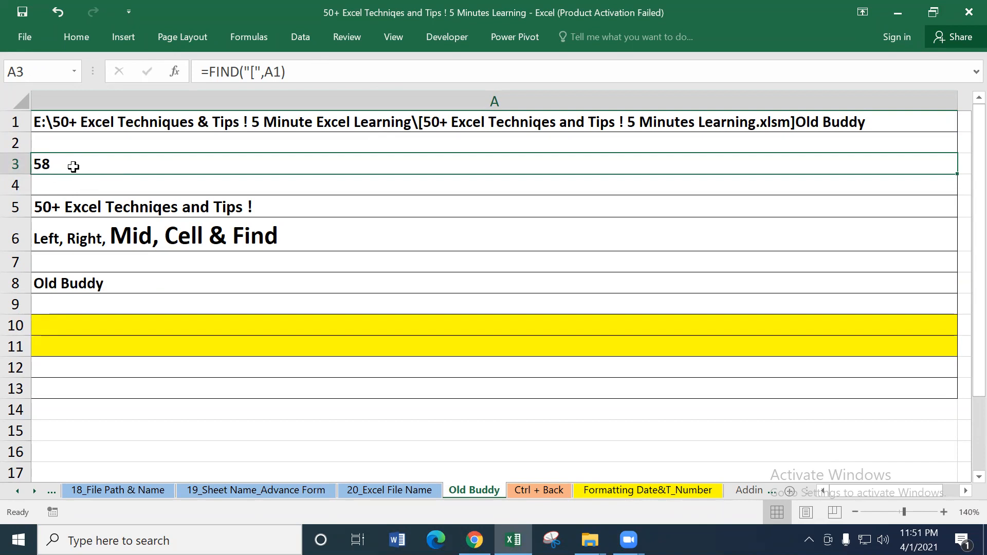
{"action": "left_click", "coordinate": [337, 72]}
{"action": "type", "text": "+1"}
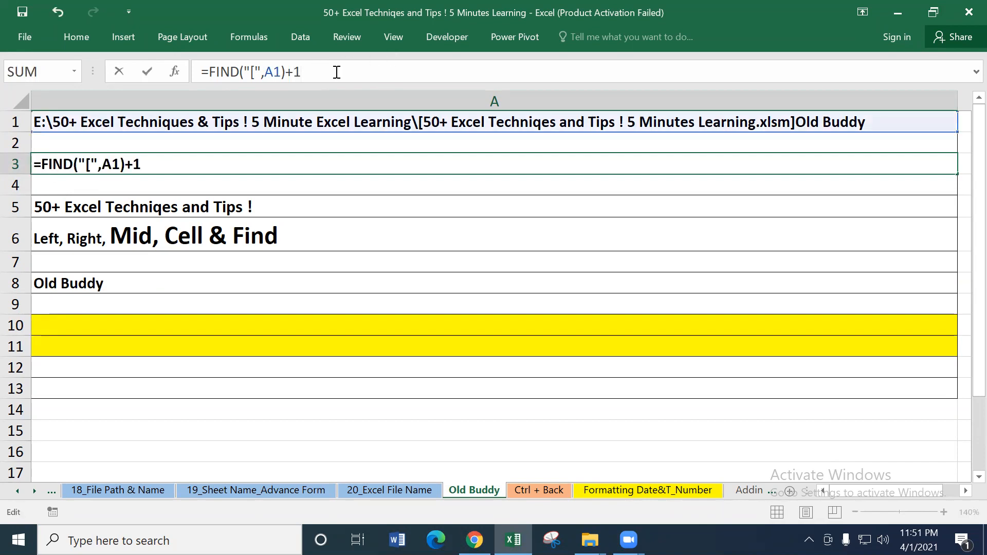
{"action": "key", "text": "Return"}
{"action": "left_click", "coordinate": [82, 164]}
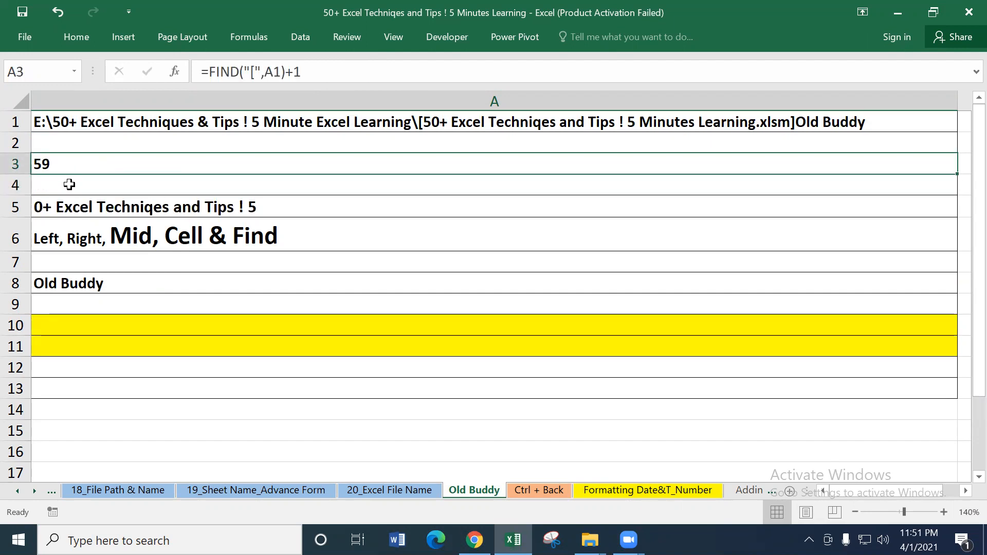
- Enter =FIND(".",A1) in A4 to locate the dot before the file extension, and compare it with A3
{"action": "left_click", "coordinate": [70, 185]}
{"action": "type", "text": "="}
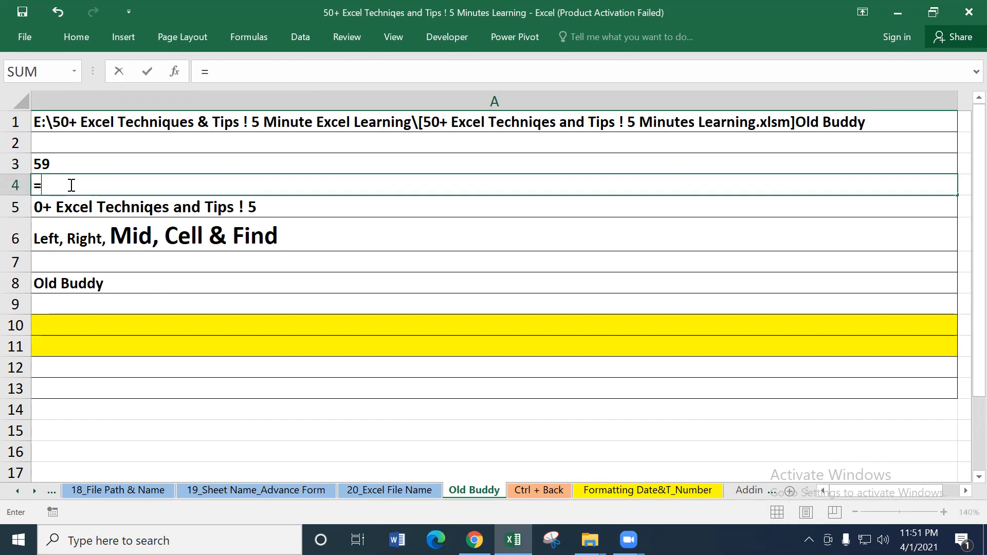
{"action": "type", "text": "fin"}
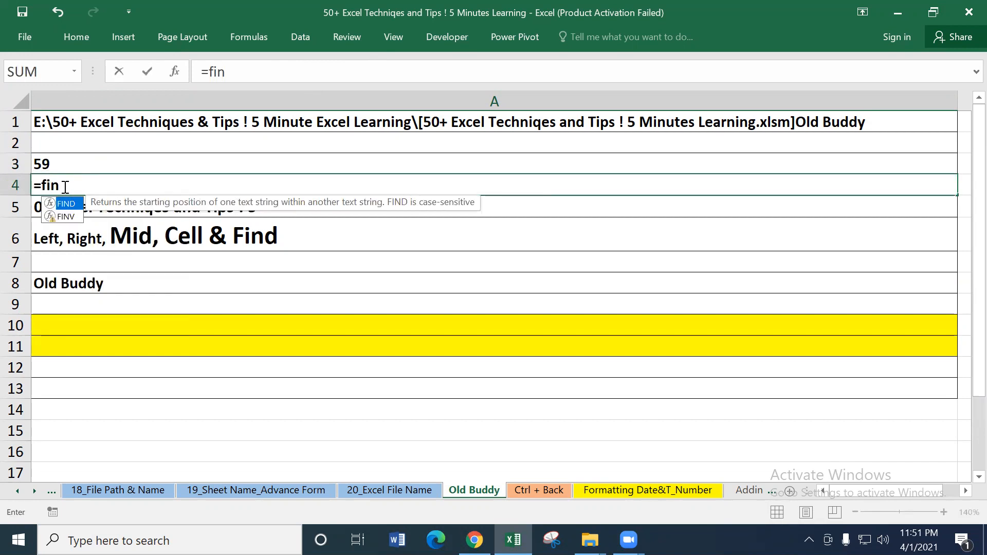
{"action": "double_click", "coordinate": [66, 205]}
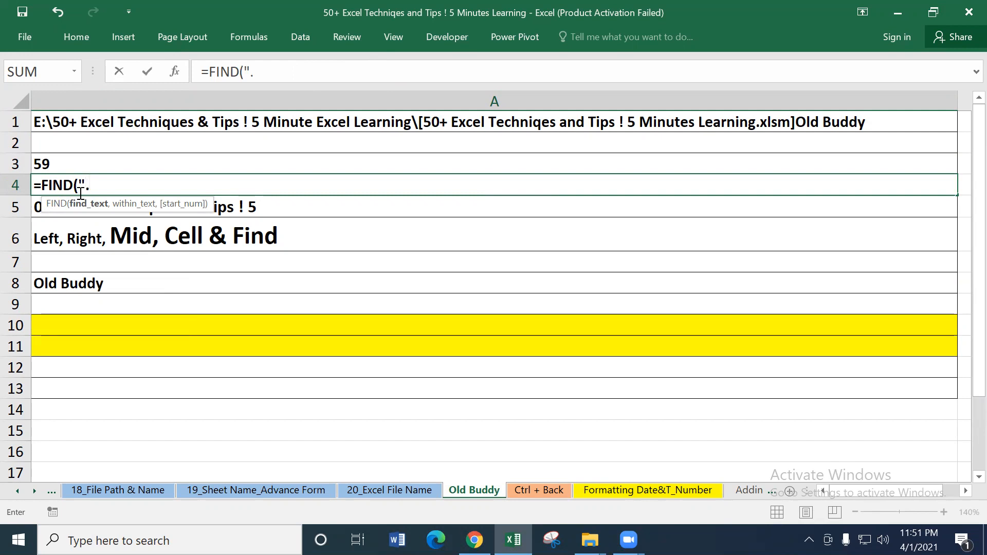
{"action": "type", "text": "\".\","}
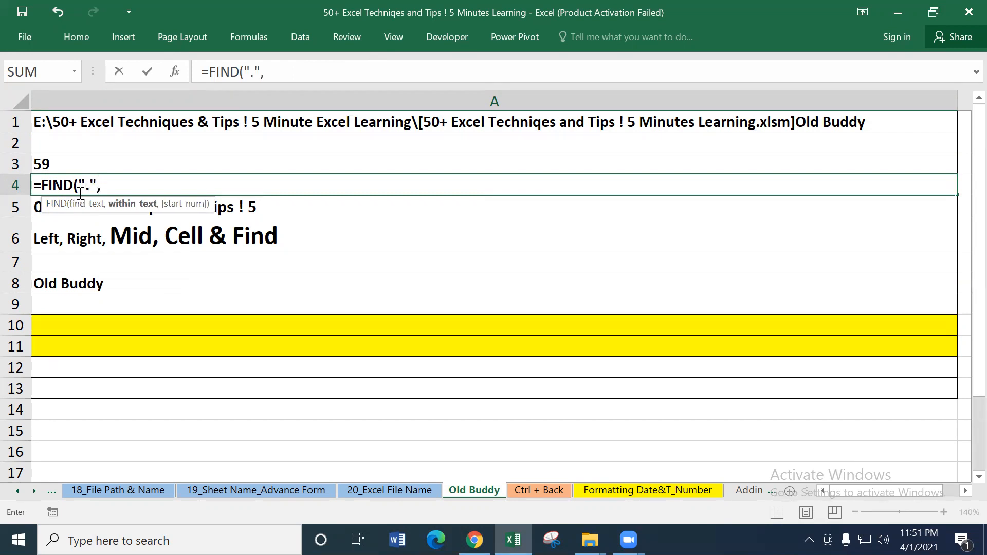
{"action": "left_click", "coordinate": [154, 117]}
{"action": "type", "text": ")"}
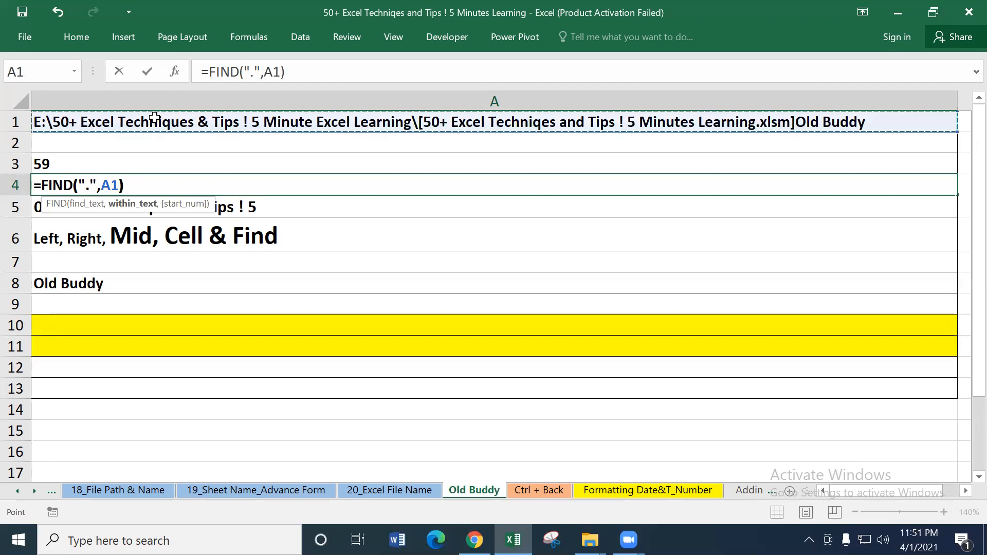
{"action": "key", "text": "Return"}
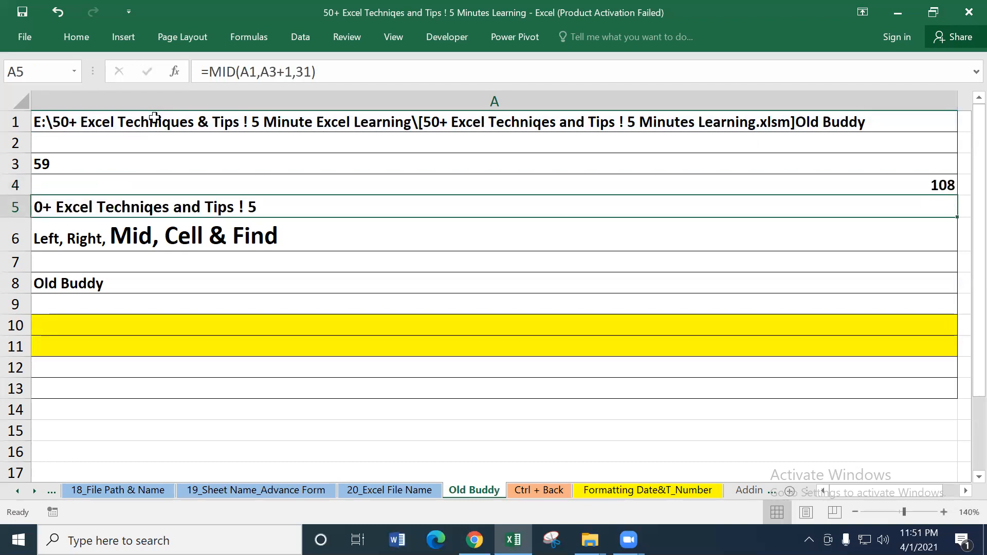
{"action": "left_click", "coordinate": [132, 187]}
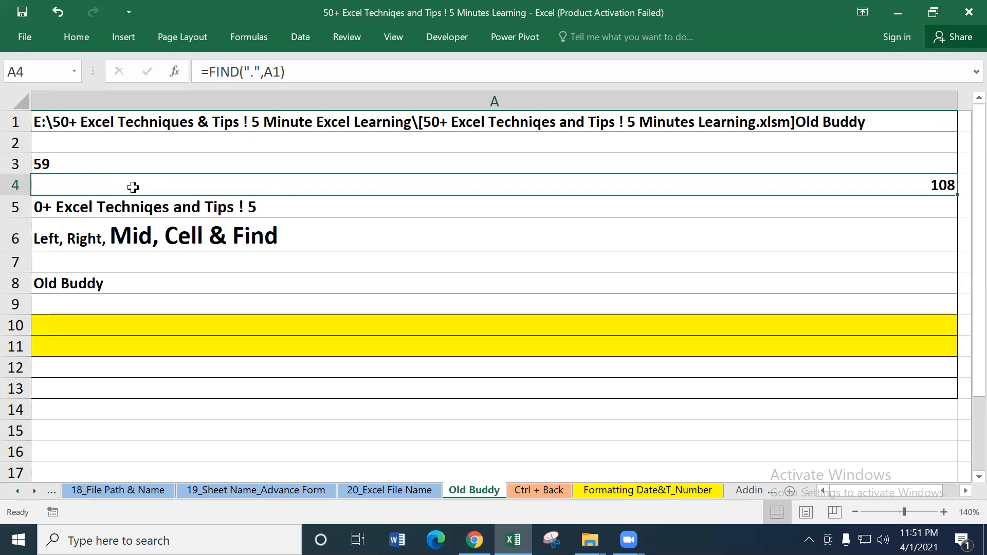
{"action": "left_click", "coordinate": [55, 164]}
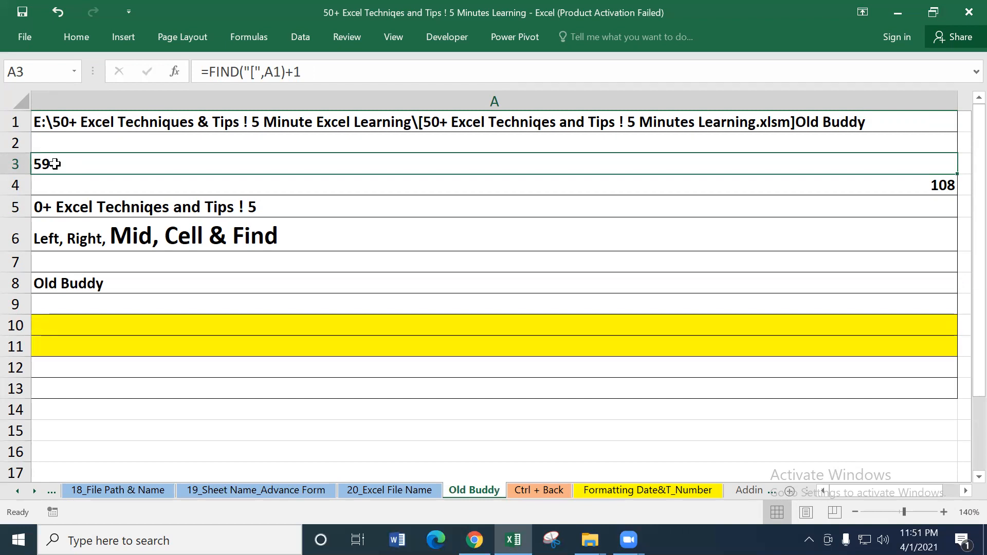
- Enter =A4-A3 in A10 to calculate the length of the file name, and check it against A4
{"action": "left_click", "coordinate": [256, 325]}
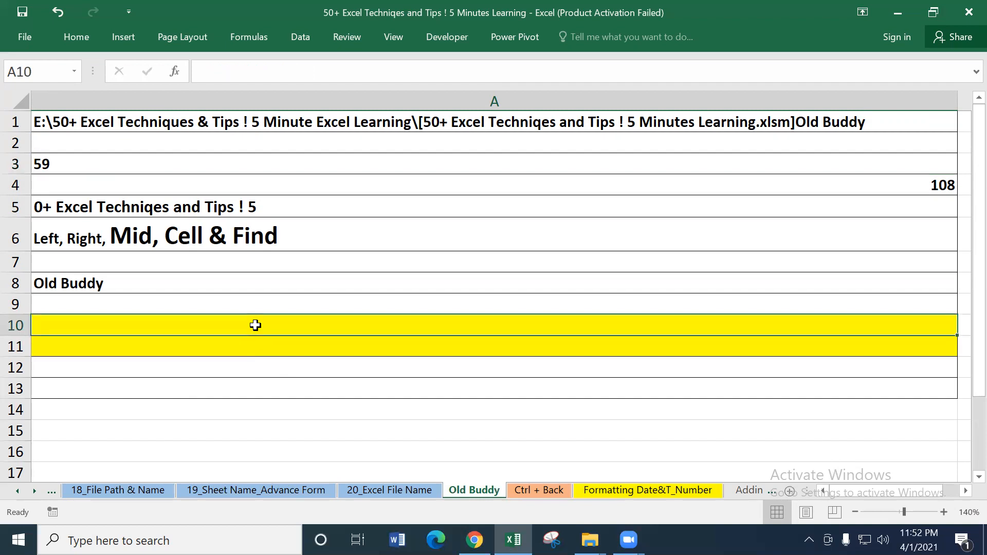
{"action": "type", "text": "="}
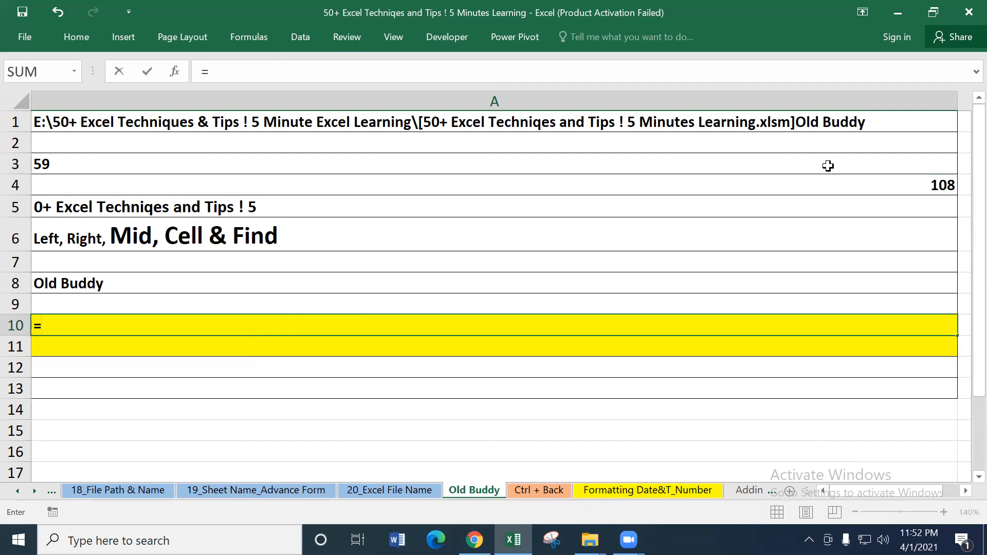
{"action": "left_click", "coordinate": [824, 184]}
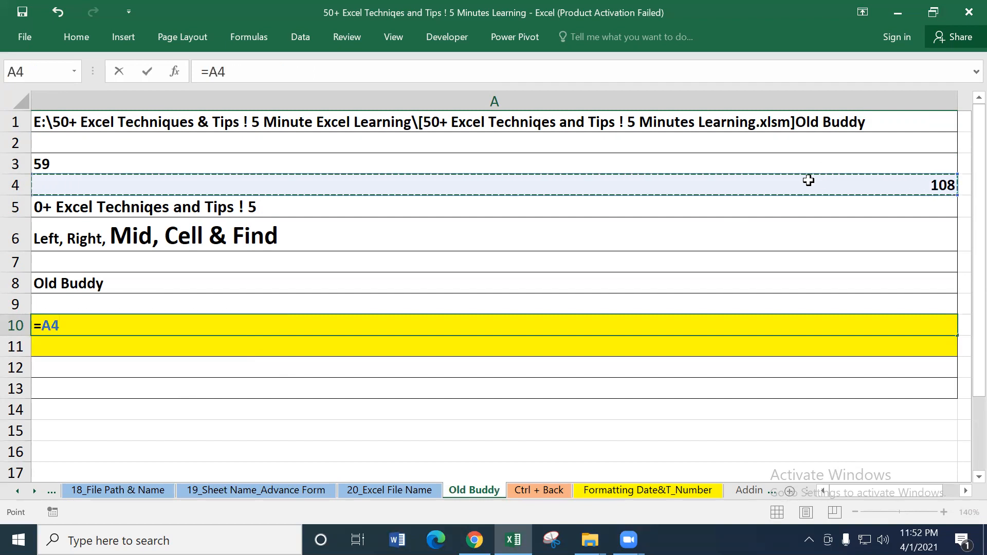
{"action": "type", "text": "-"}
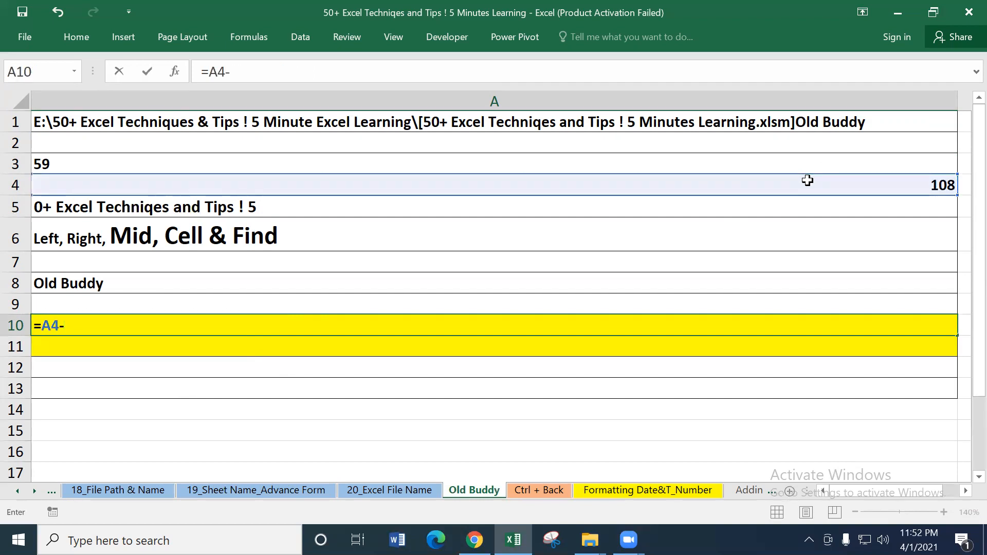
{"action": "left_click", "coordinate": [64, 157]}
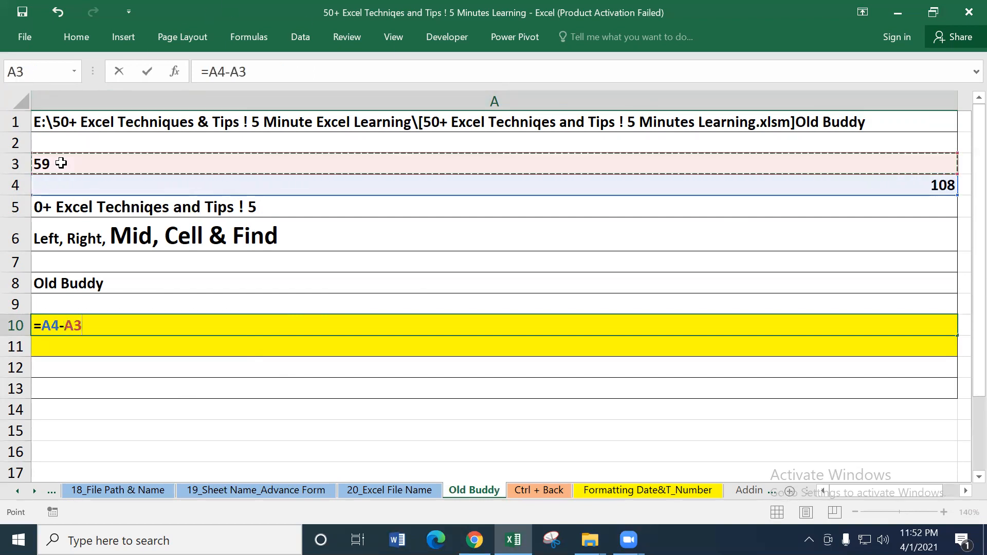
{"action": "key", "text": "Return"}
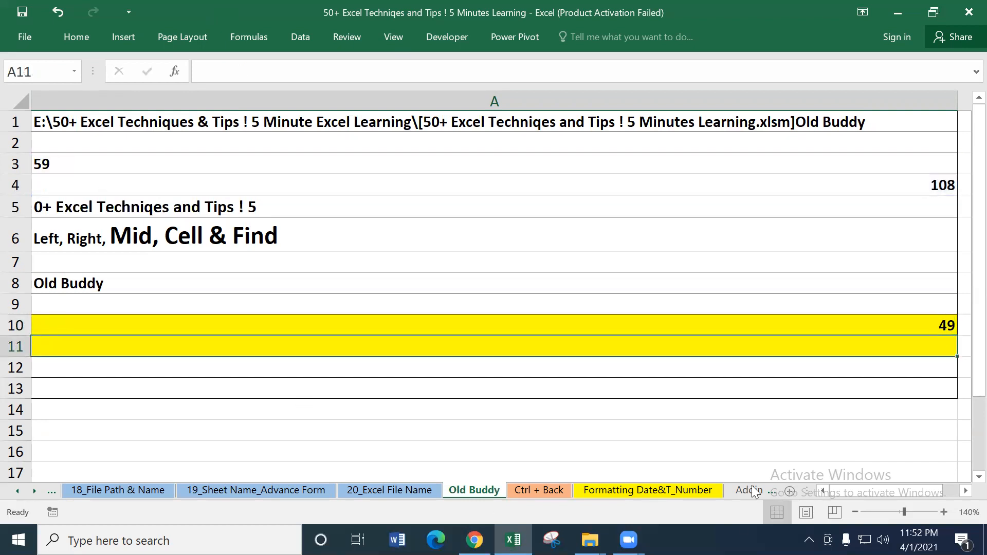
{"action": "left_click", "coordinate": [894, 328]}
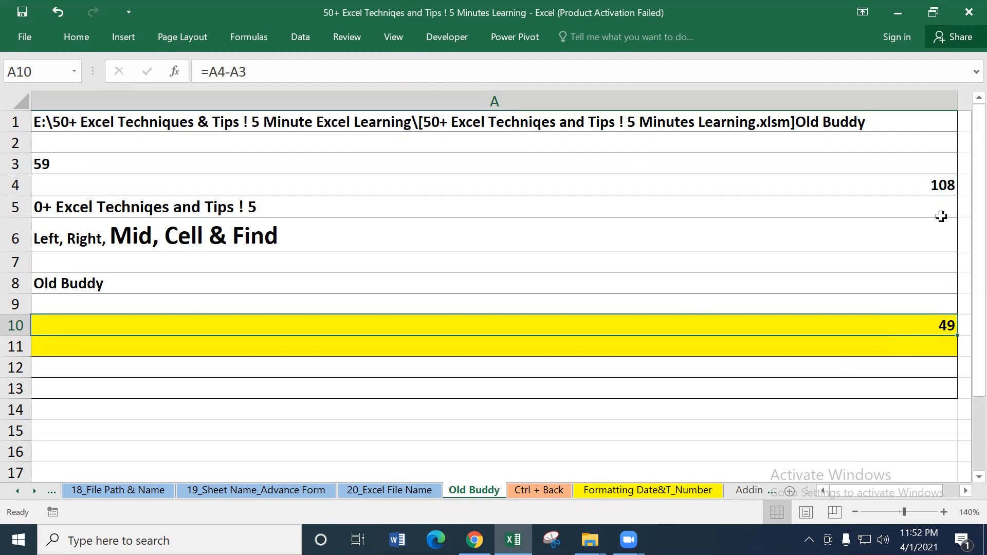
{"action": "left_click", "coordinate": [942, 185]}
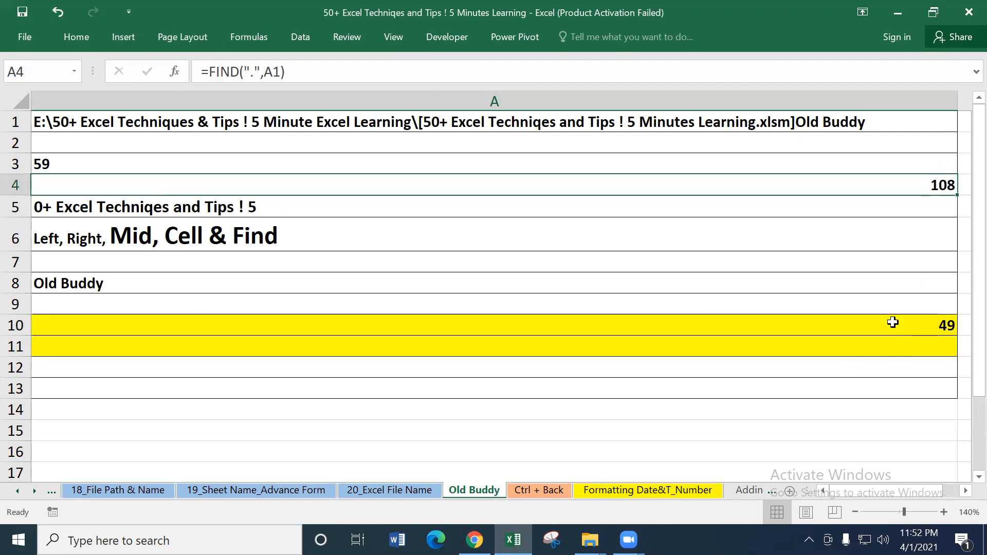
- Enter =MID(A1,A3,A10) in A11 to extract the workbook's file name from the full path
{"action": "left_click", "coordinate": [477, 348]}
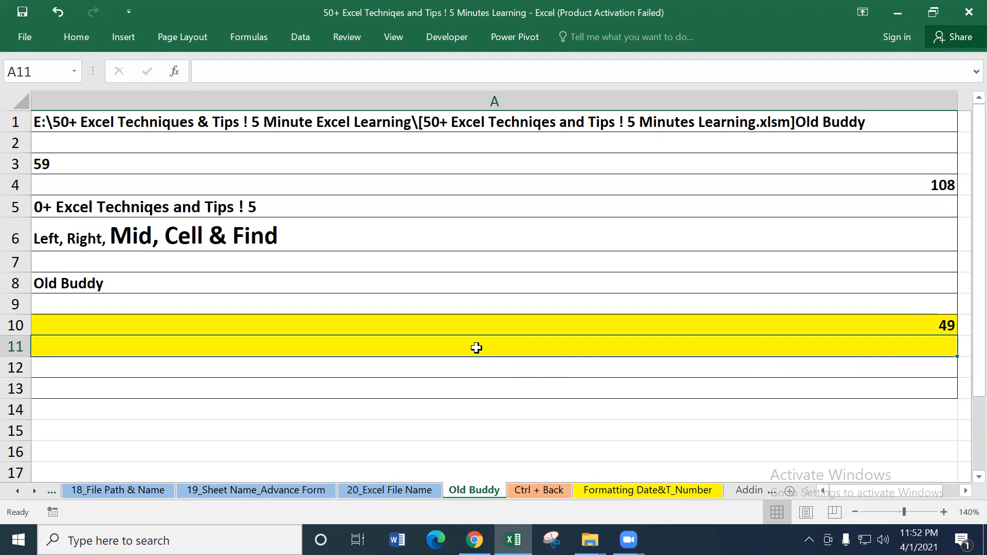
{"action": "type", "text": "=mid"}
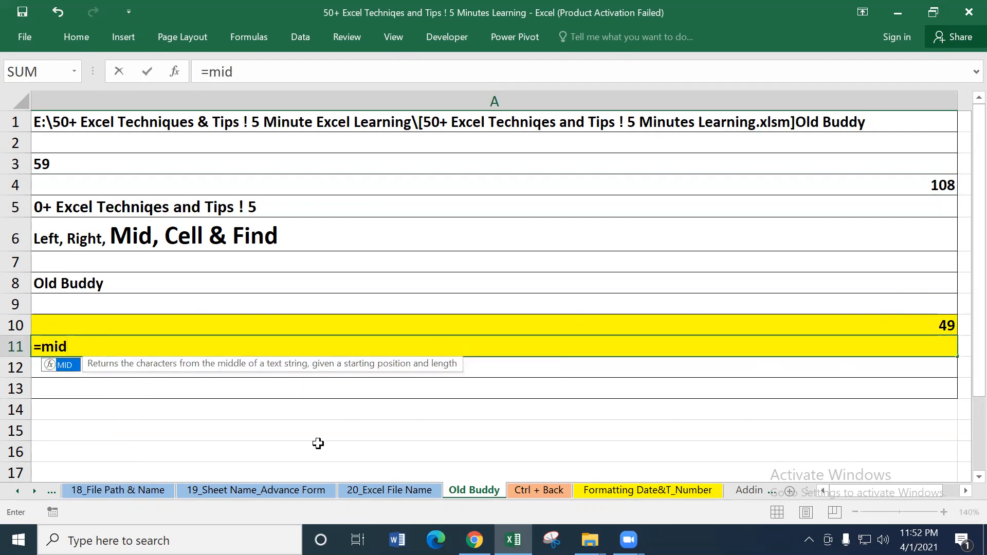
{"action": "double_click", "coordinate": [64, 365]}
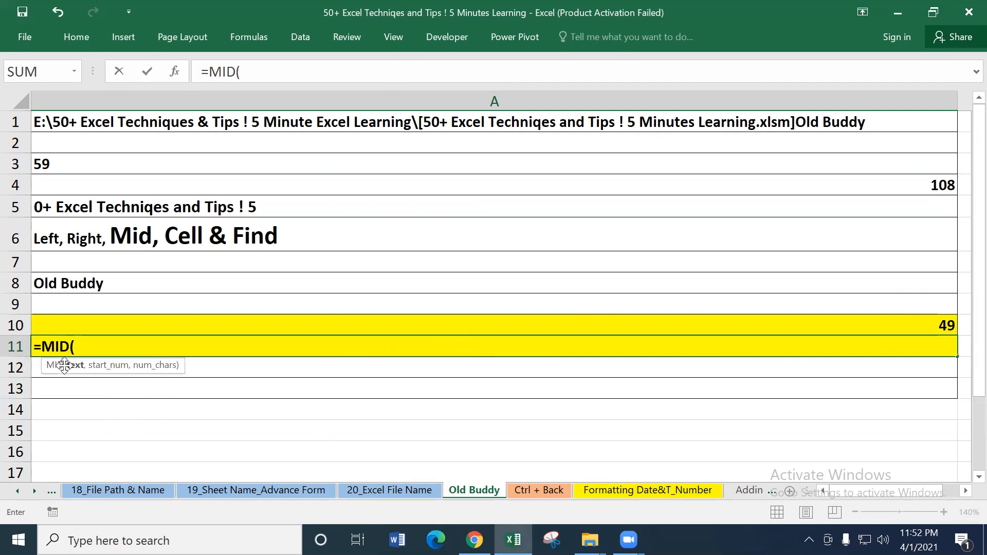
{"action": "type", "text": "cel"}
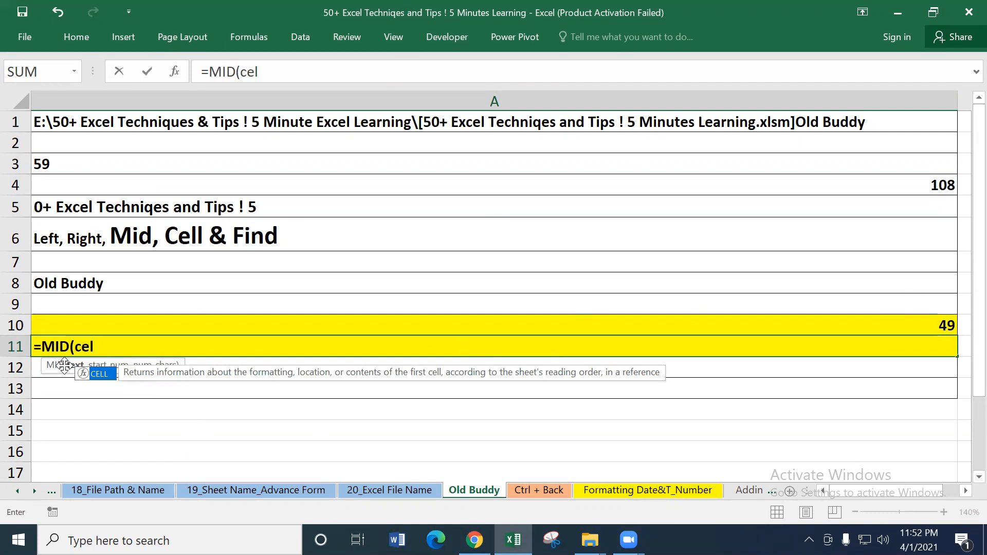
{"action": "key", "text": "BackSpace"}
{"action": "key", "text": "BackSpace"}
{"action": "key", "text": "BackSpace"}
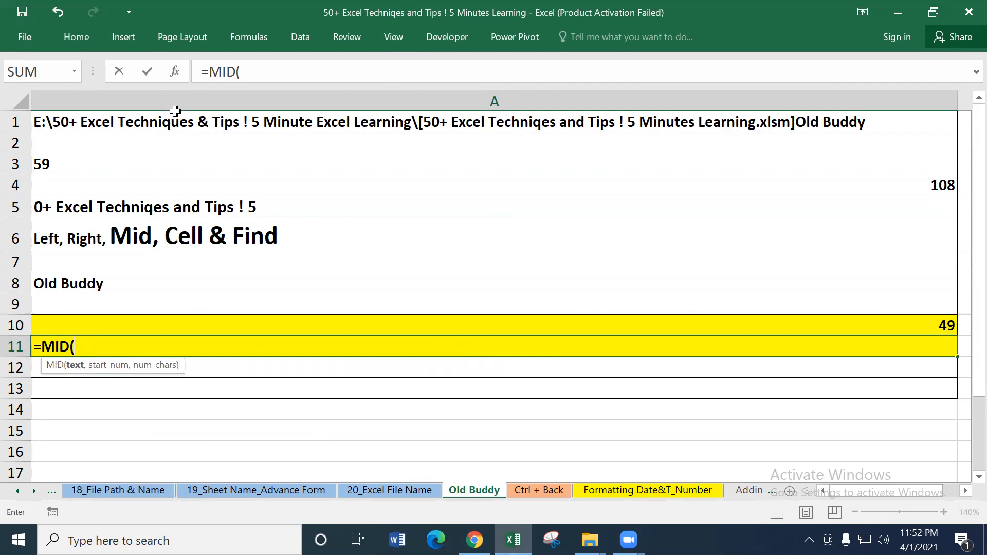
{"action": "left_click", "coordinate": [175, 120]}
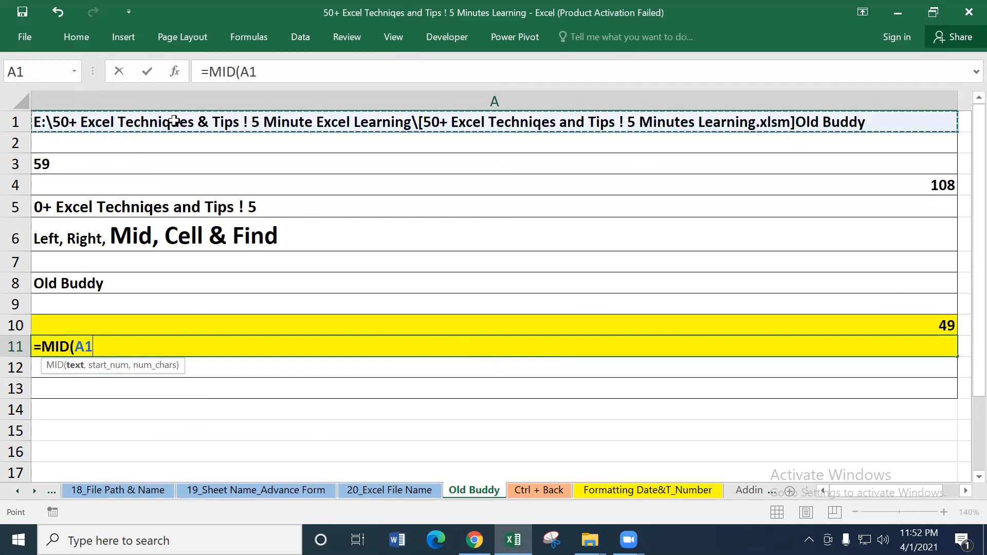
{"action": "type", "text": ","}
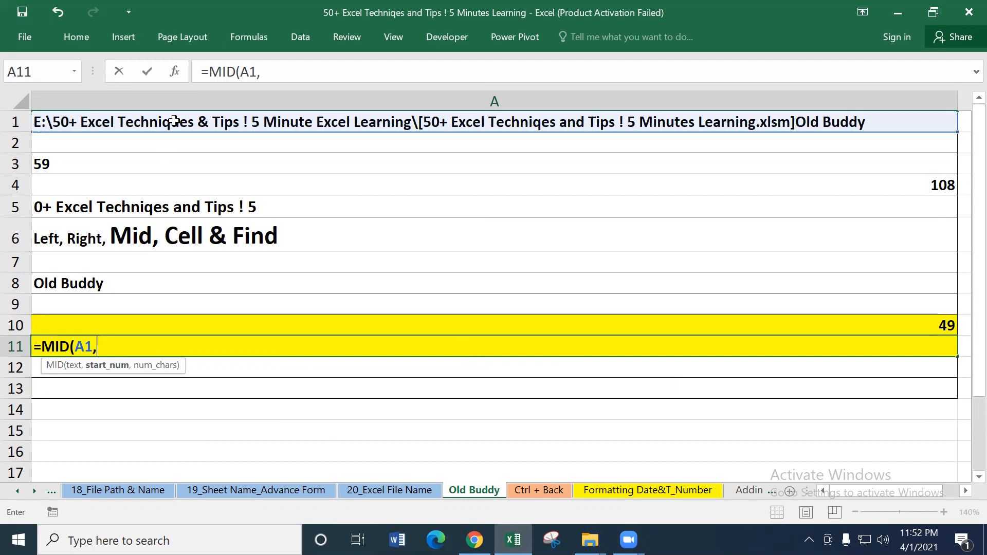
{"action": "left_click", "coordinate": [51, 162]}
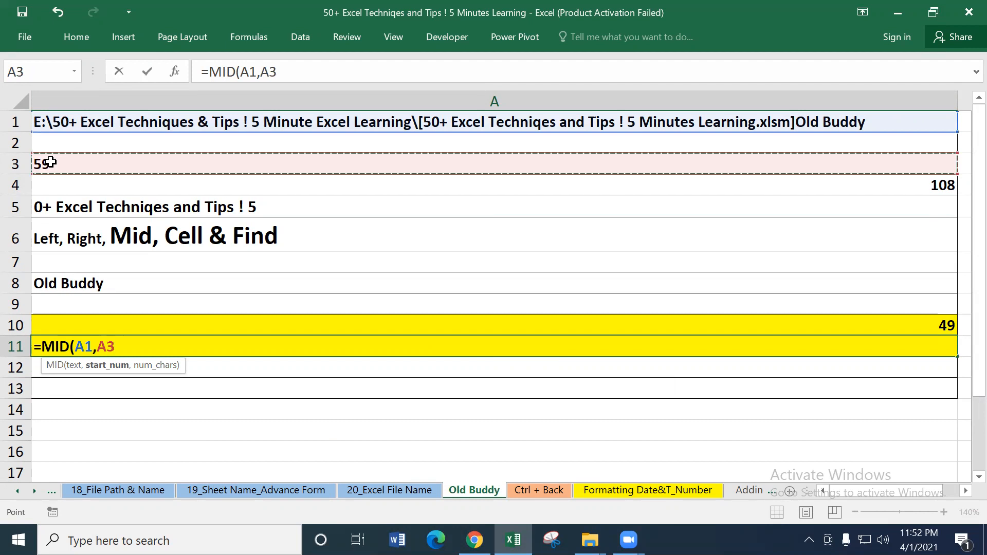
{"action": "type", "text": ","}
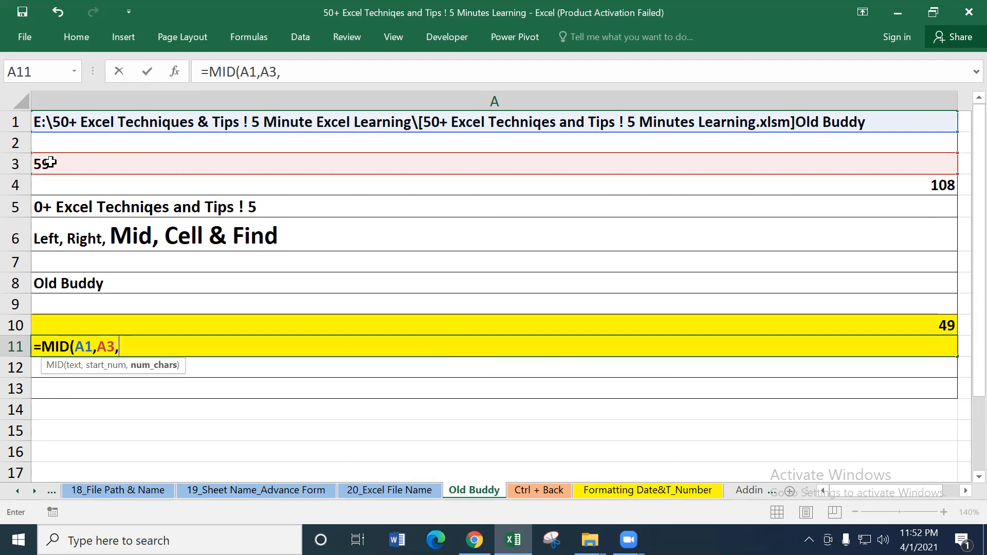
{"action": "left_click", "coordinate": [791, 325]}
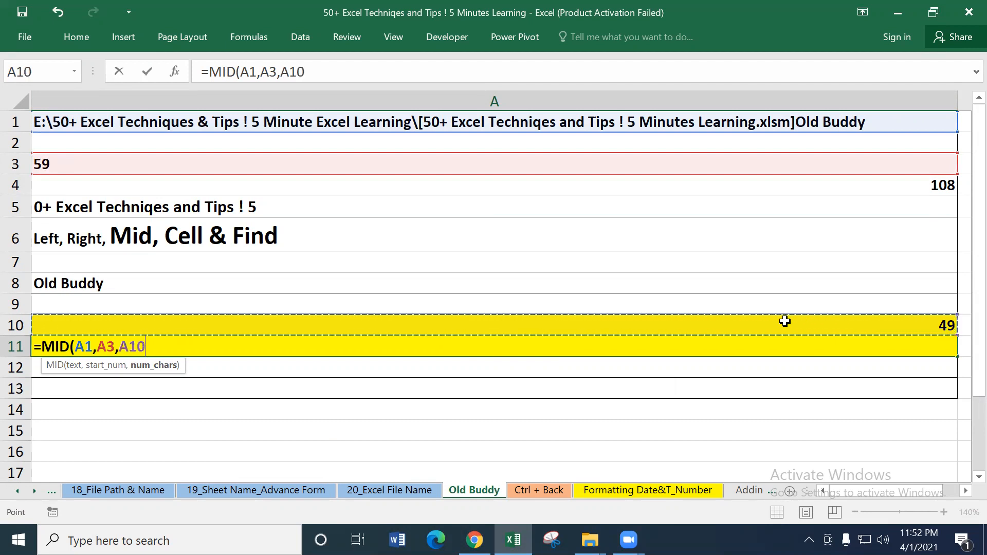
{"action": "type", "text": ")"}
{"action": "key", "text": "Return"}
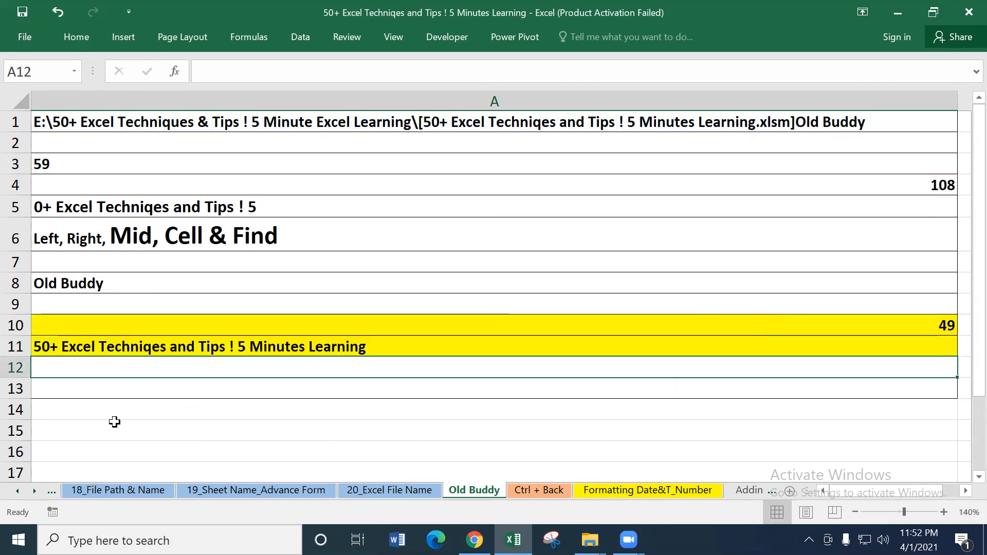
- Review the file name formula in A11 alongside the path formula in A1 and the sheet name formula in A8
{"action": "left_click", "coordinate": [187, 348]}
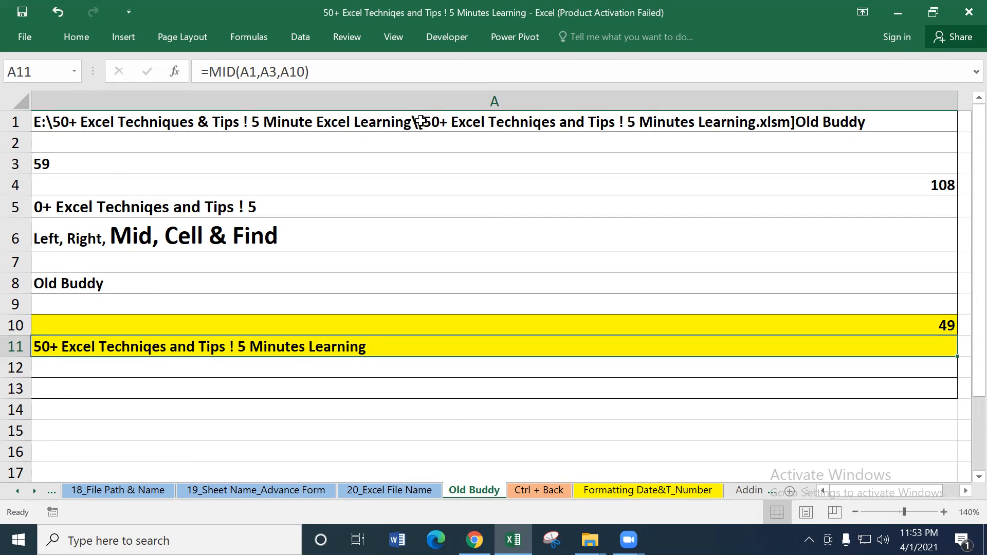
{"action": "left_click", "coordinate": [463, 123]}
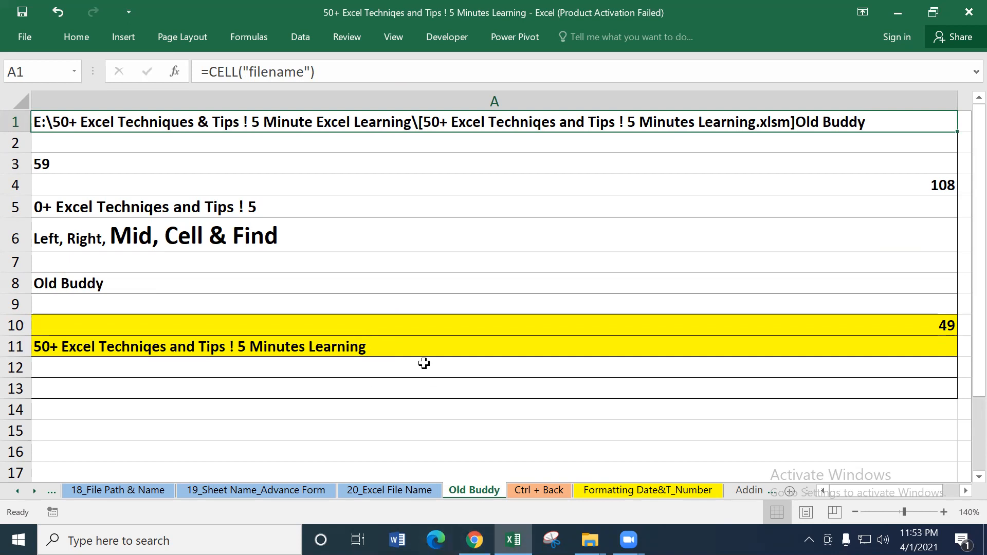
{"action": "left_click", "coordinate": [100, 281]}
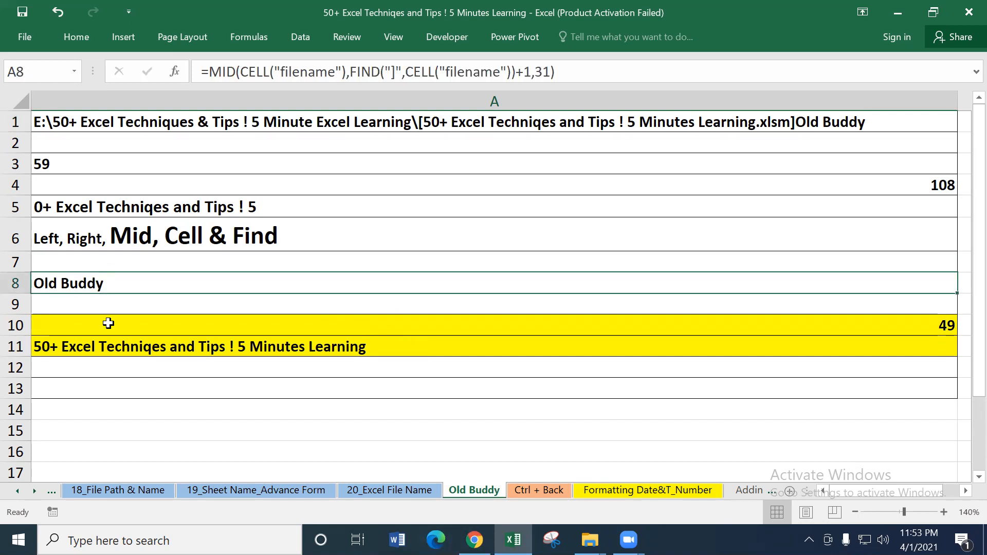
{"action": "left_click", "coordinate": [107, 349]}
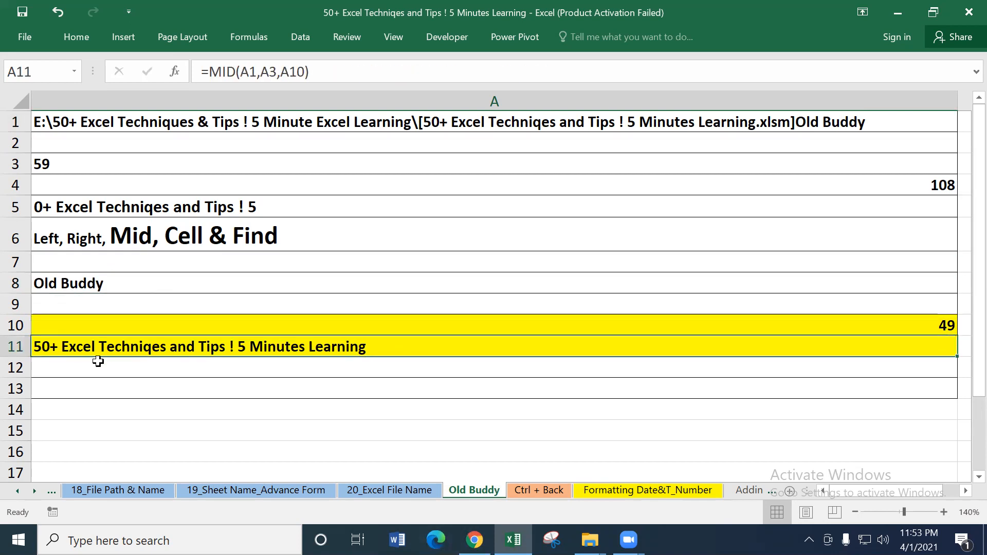
{"action": "left_click", "coordinate": [84, 369]}
{"action": "left_click", "coordinate": [94, 348]}
{"action": "left_click", "coordinate": [228, 379]}
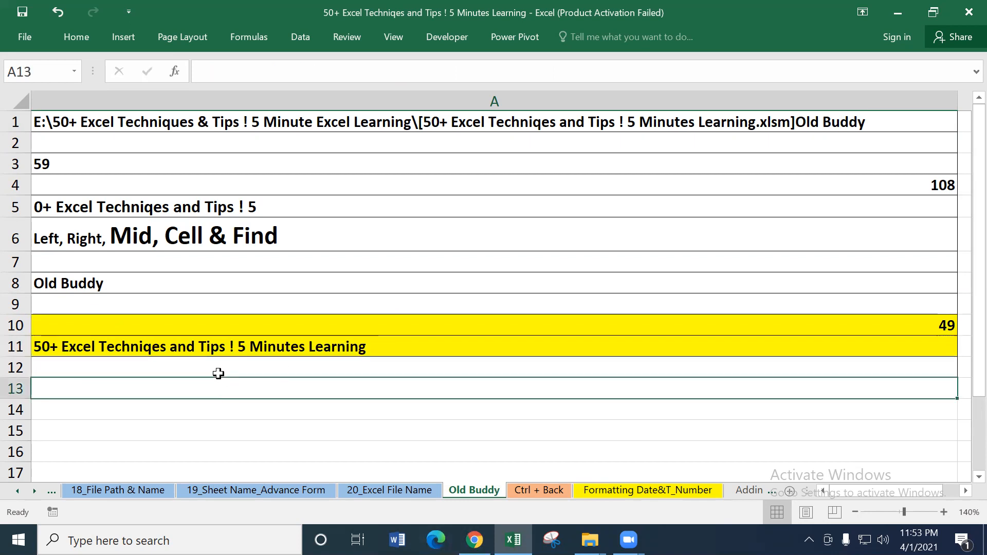
{"action": "left_click", "coordinate": [219, 369]}
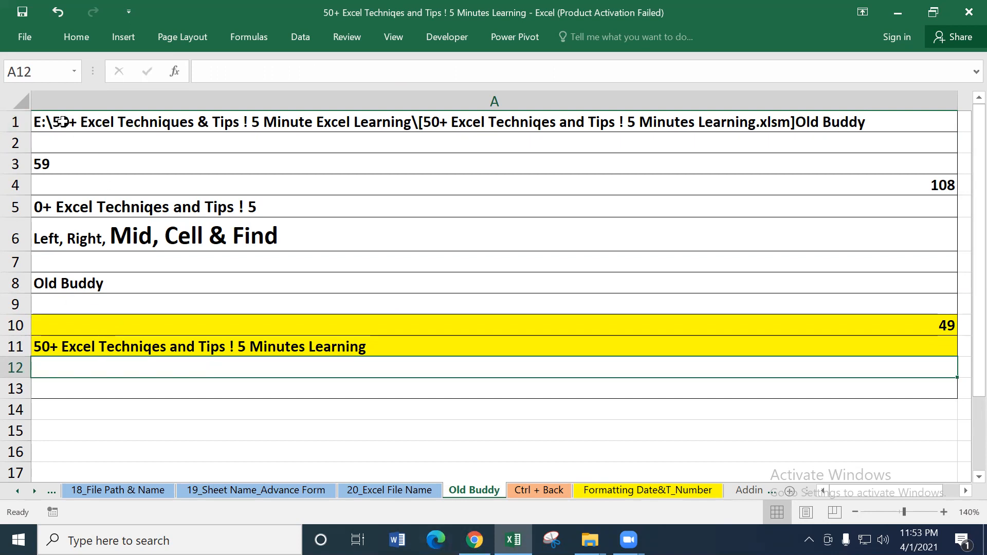
- Change the formula in A3 to =FIND("\",A1)+1 so it points to the first character of the folder name
{"action": "left_click", "coordinate": [45, 164]}
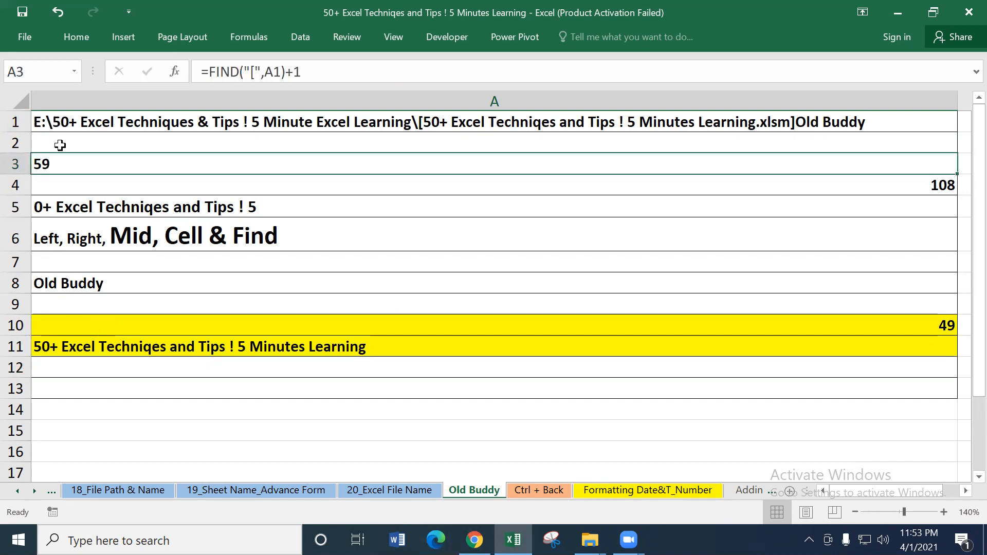
{"action": "left_click", "coordinate": [254, 73]}
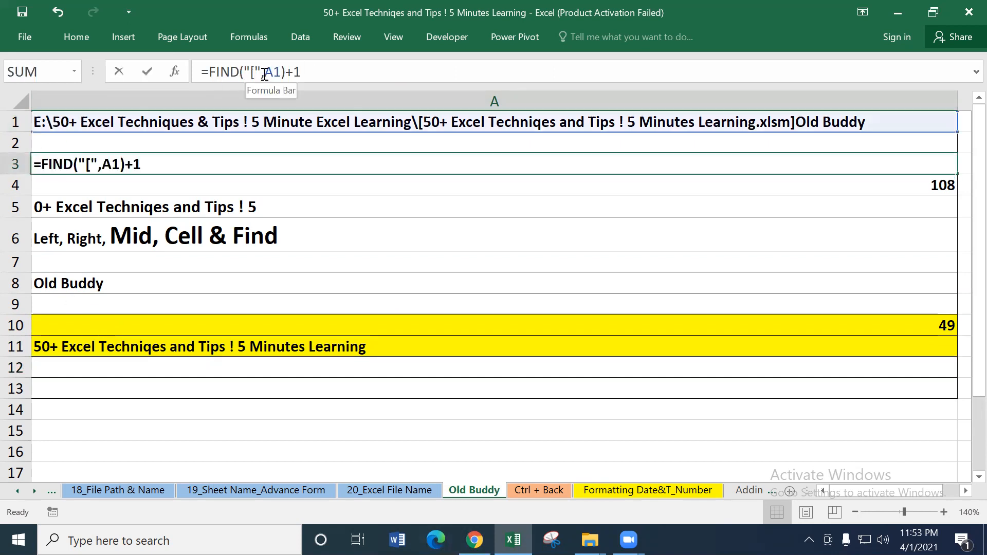
{"action": "left_click", "coordinate": [254, 73]}
{"action": "key", "text": "BackSpace"}
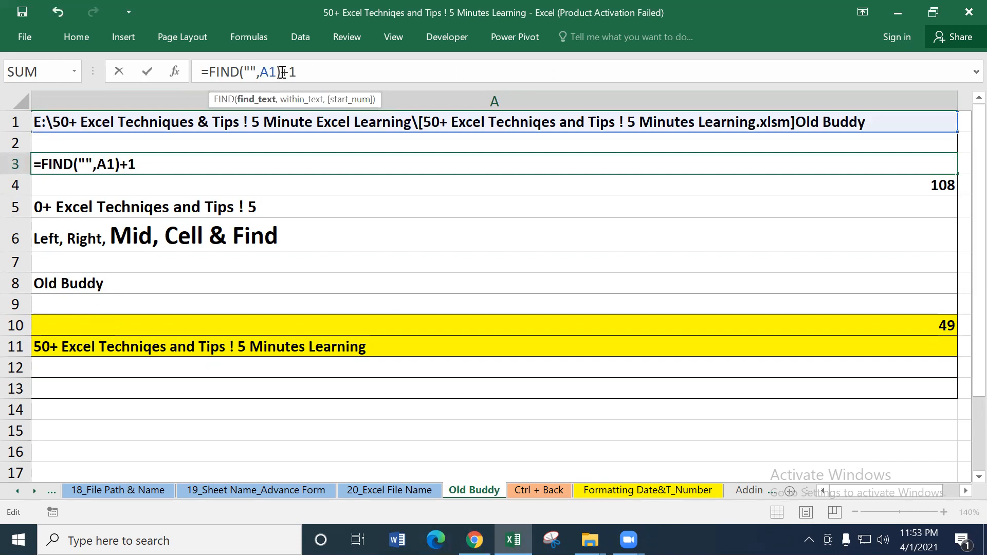
{"action": "type", "text": "\\"}
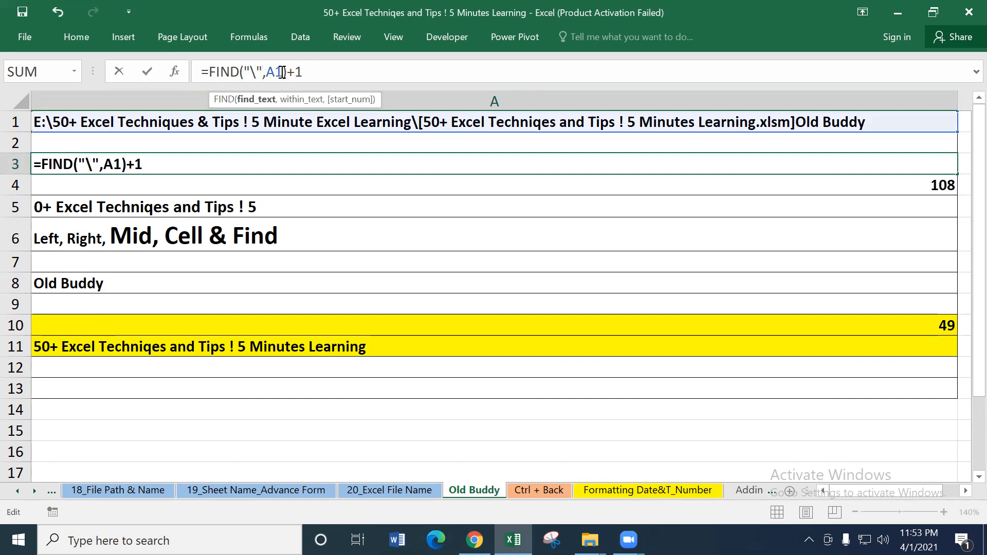
{"action": "key", "text": "Return"}
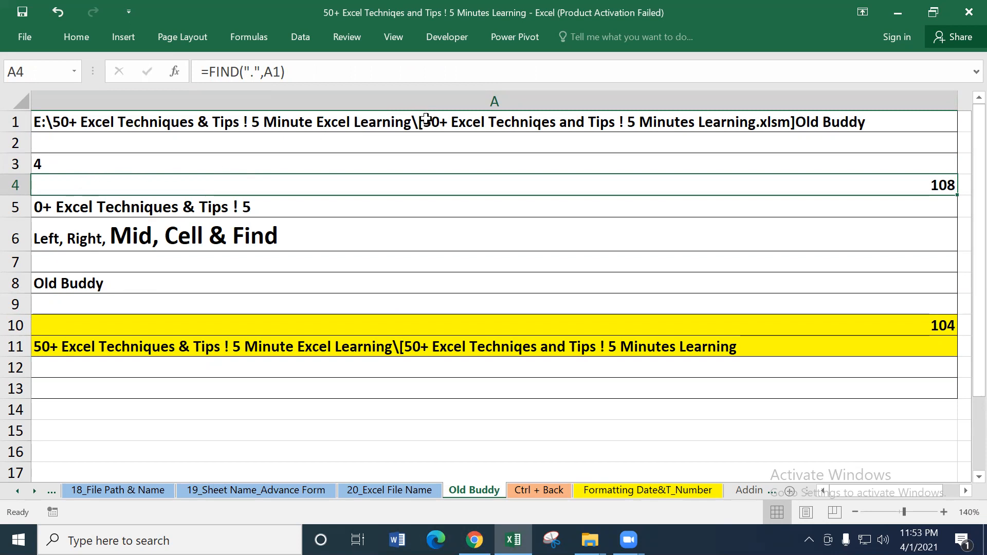
- Change the formula in A4 to =FIND("[",A1) to locate the opening bracket after the folder name, and compare it with A3
{"action": "double_click", "coordinate": [60, 186]}
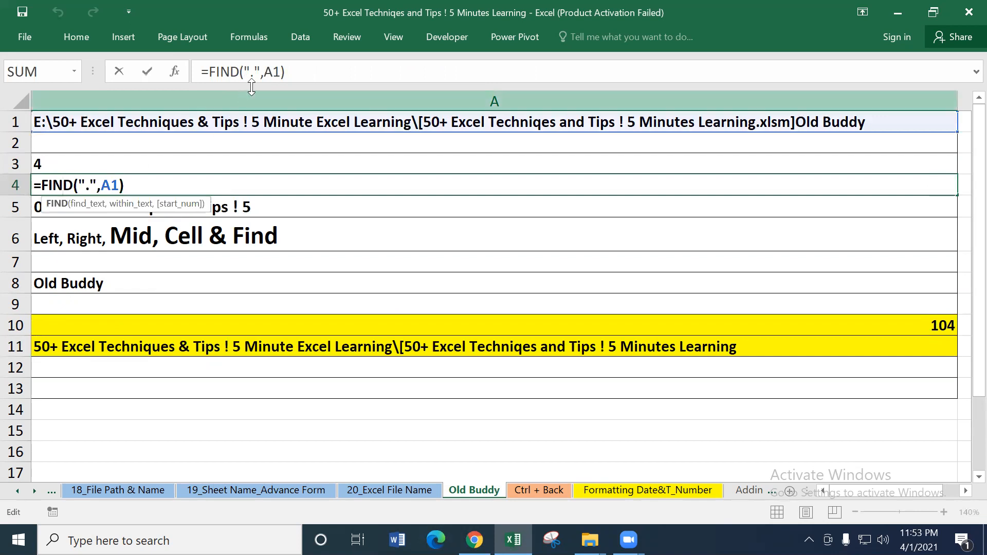
{"action": "left_click", "coordinate": [90, 186]}
{"action": "key", "text": "BackSpace"}
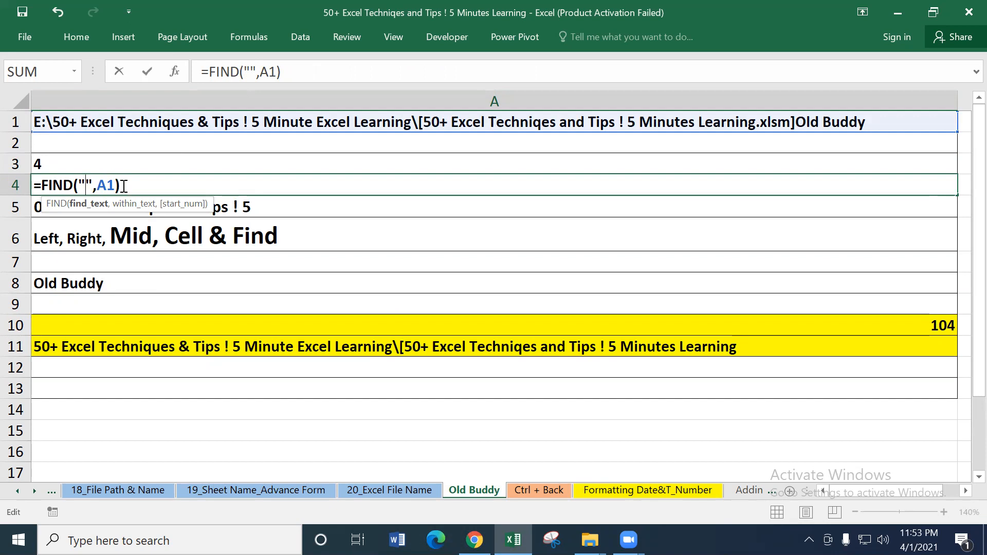
{"action": "type", "text": "["}
{"action": "key", "text": "Return"}
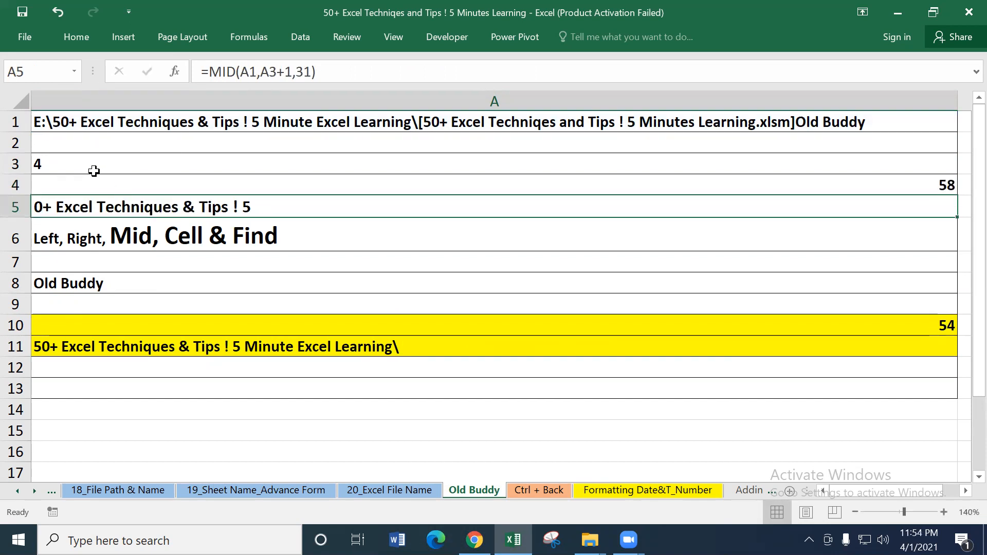
{"action": "left_click_drag", "start_coordinate": [94, 172], "coordinate": [90, 188]}
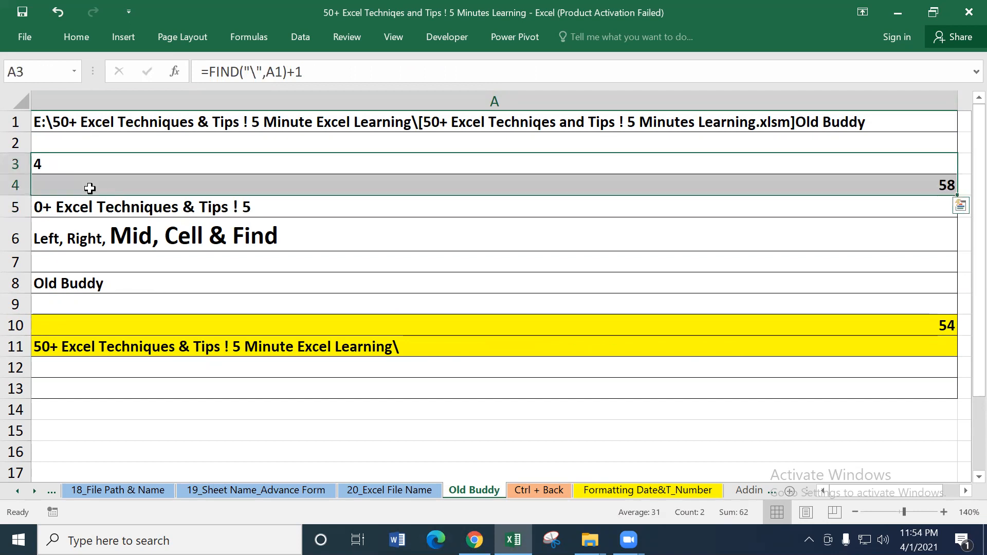
- Check the MID formula in A11 and change A10 to =A4-A3-1 so the extracted folder name excludes the trailing backslash
{"action": "left_click", "coordinate": [139, 351]}
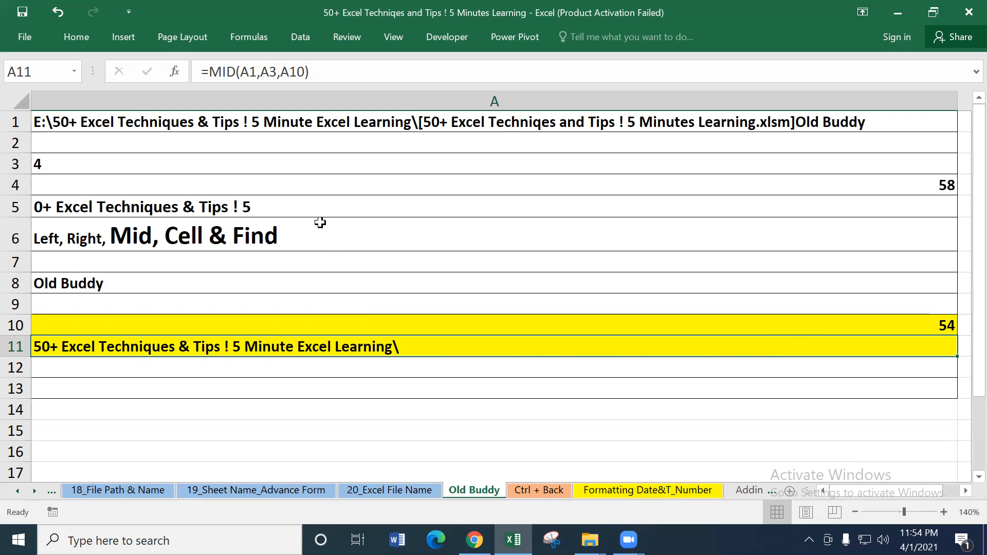
{"action": "double_click", "coordinate": [281, 342]}
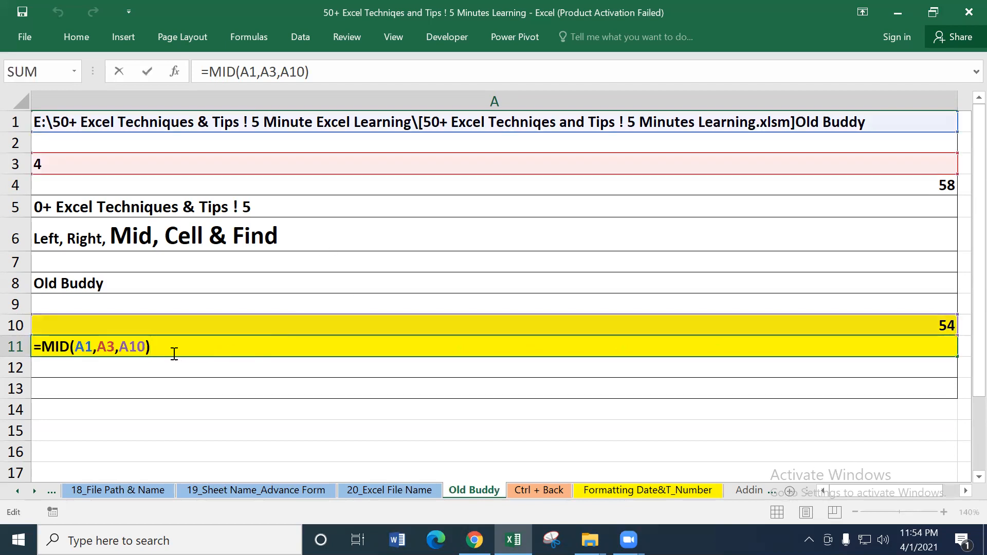
{"action": "left_click", "coordinate": [920, 324]}
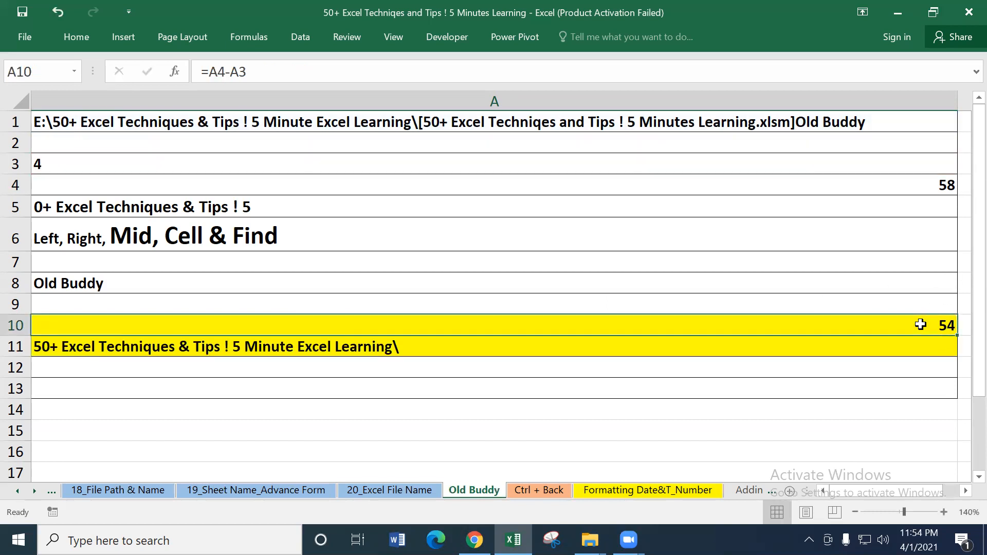
{"action": "left_click", "coordinate": [266, 71]}
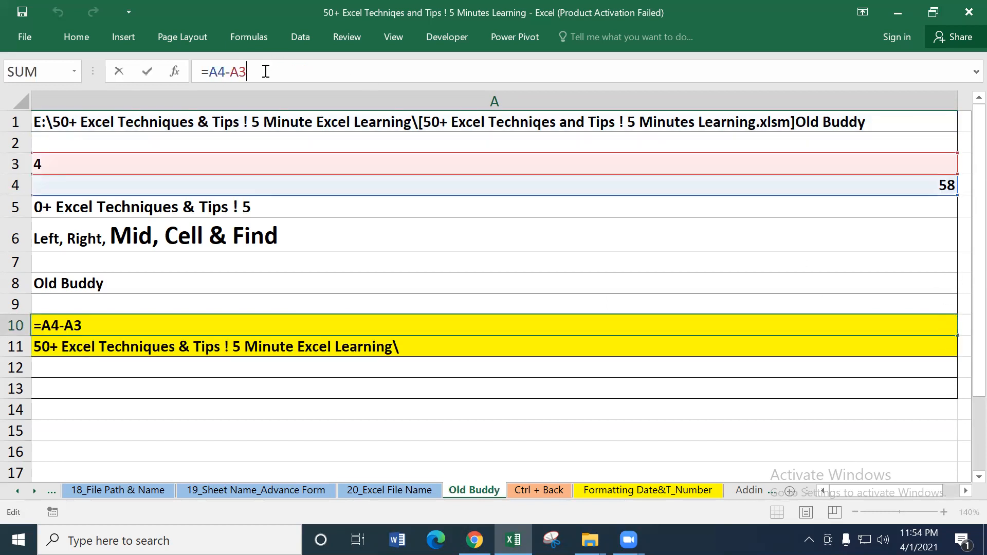
{"action": "type", "text": "-1"}
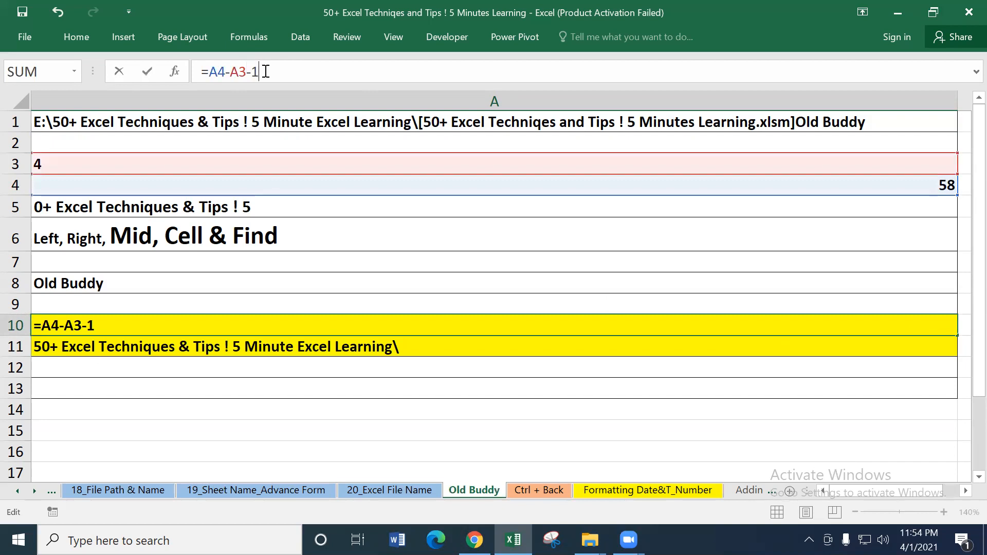
{"action": "key", "text": "Return"}
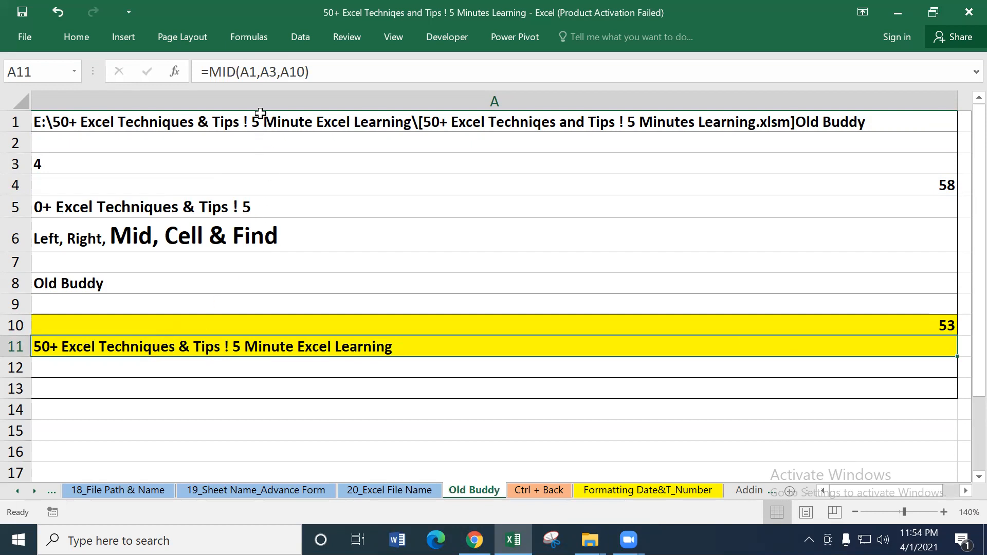
{"action": "left_click_drag", "start_coordinate": [258, 126], "coordinate": [240, 346]}
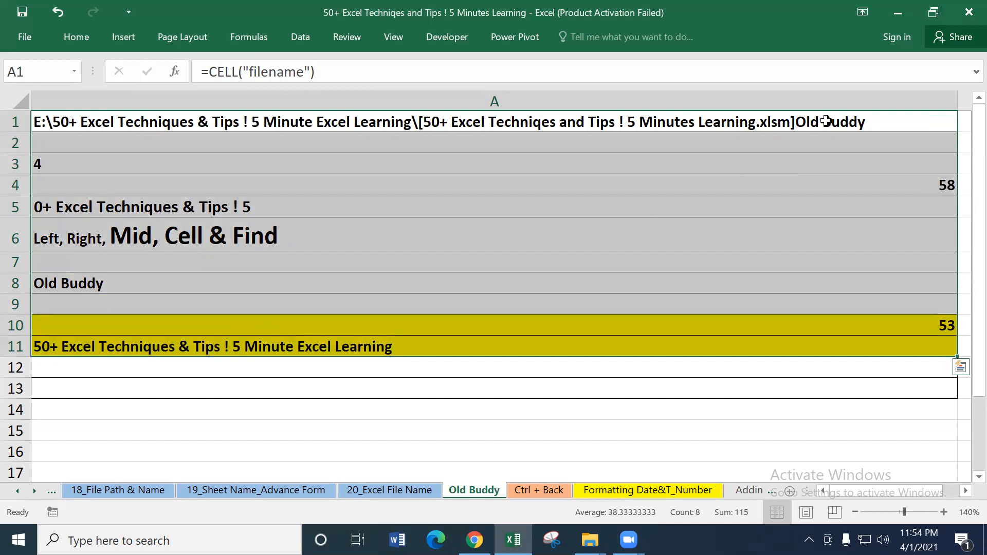